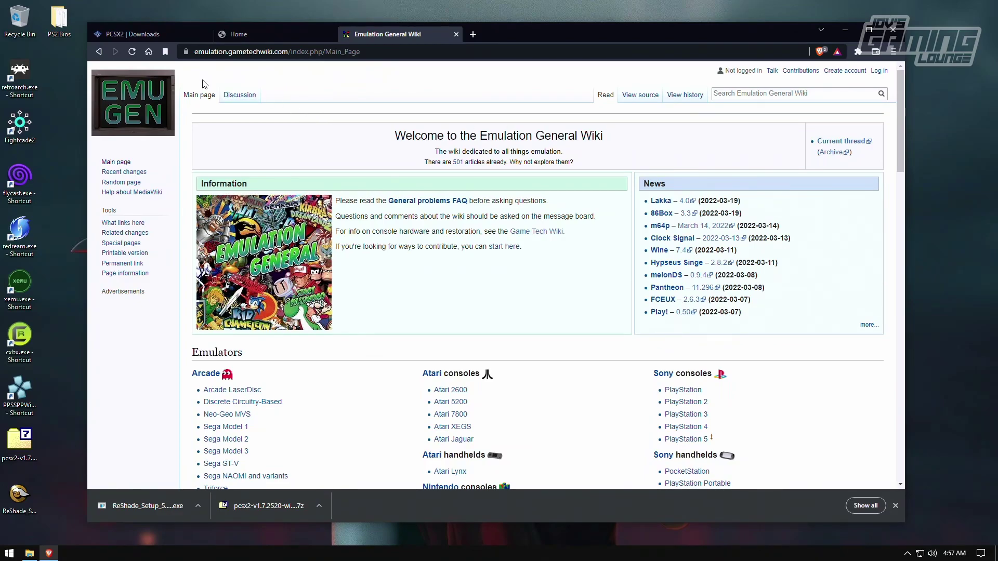
Look through the Emulation General Wiki main page's emulator and FAQ lists and minimize the browser.
{"action": "scroll", "coordinate": [529, 104], "scroll_direction": "down", "scroll_amount": 2}
{"action": "scroll", "coordinate": [529, 91], "scroll_direction": "down", "scroll_amount": 20}
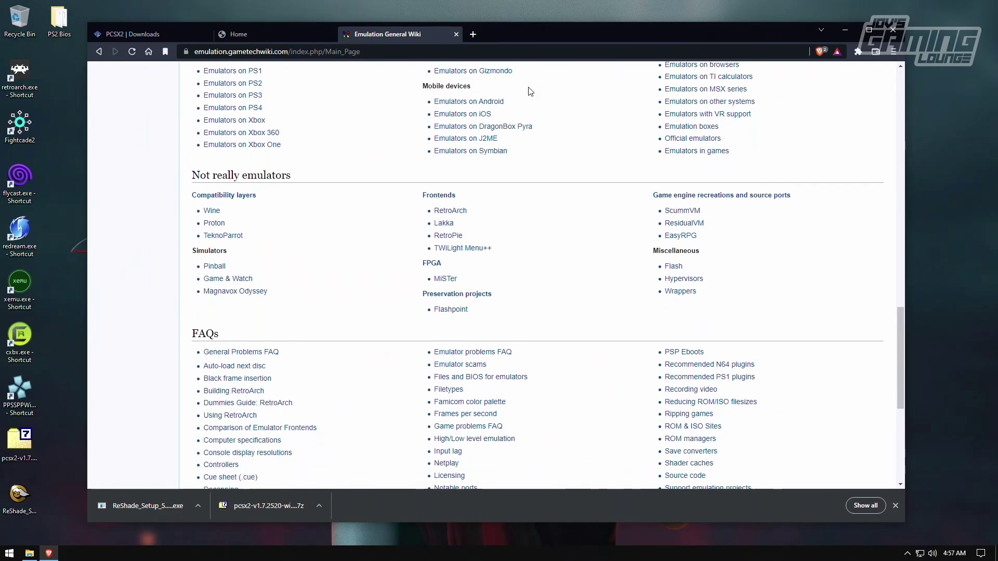
{"action": "scroll", "coordinate": [579, 272], "scroll_direction": "up", "scroll_amount": 15}
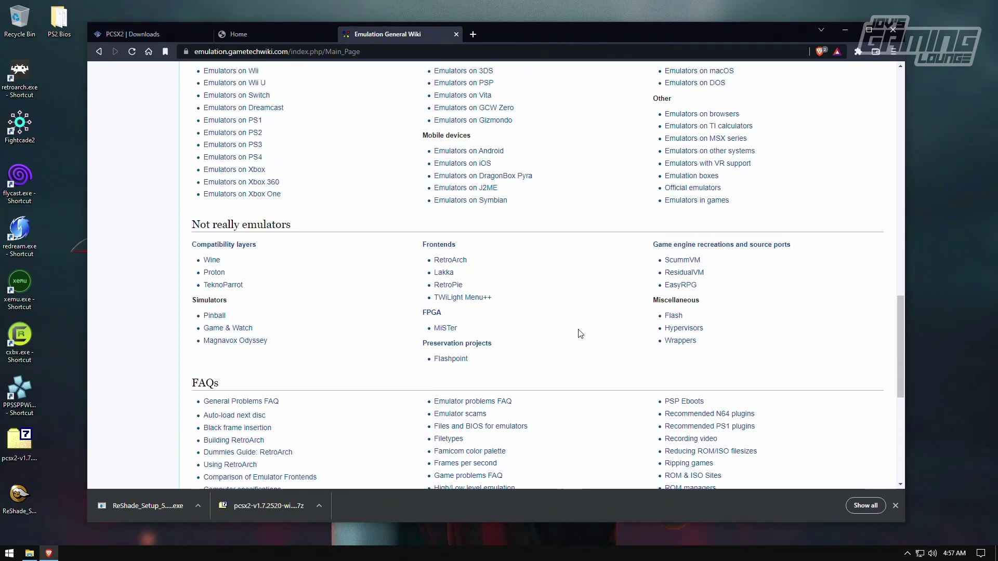
{"action": "scroll", "coordinate": [580, 333], "scroll_direction": "down", "scroll_amount": 3}
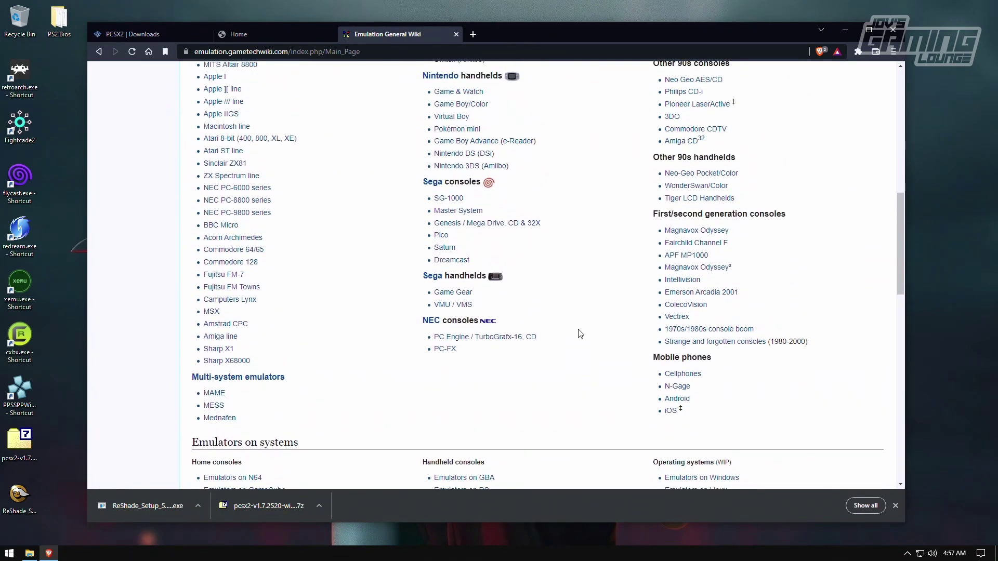
{"action": "scroll", "coordinate": [580, 333], "scroll_direction": "down", "scroll_amount": 2}
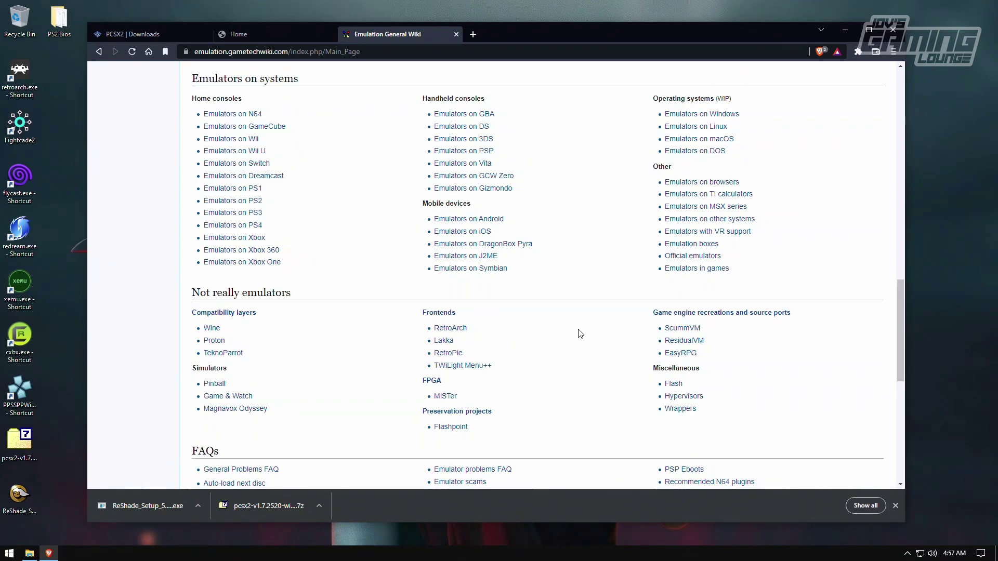
{"action": "scroll", "coordinate": [580, 333], "scroll_direction": "down", "scroll_amount": 3}
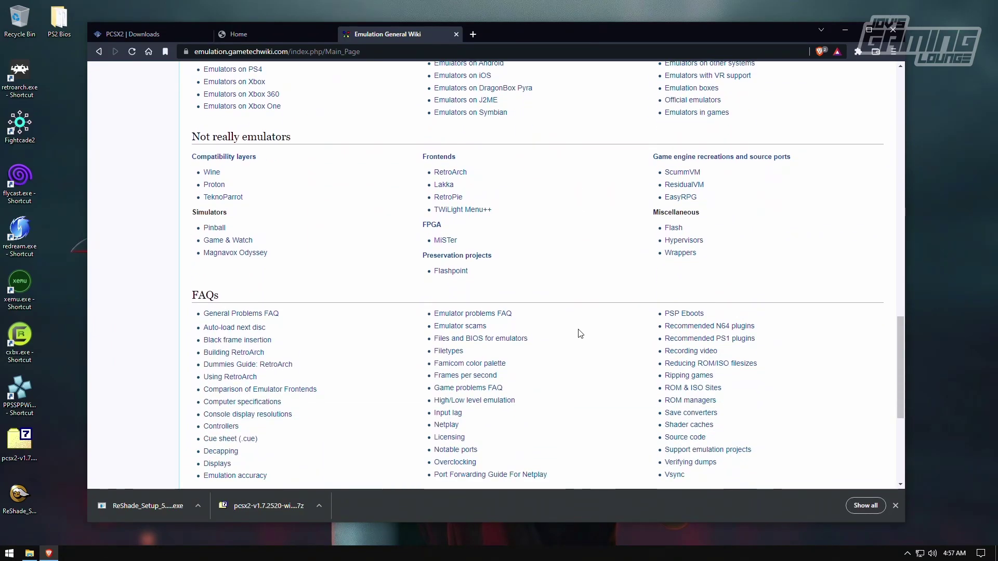
{"action": "scroll", "coordinate": [580, 334], "scroll_direction": "down", "scroll_amount": 3}
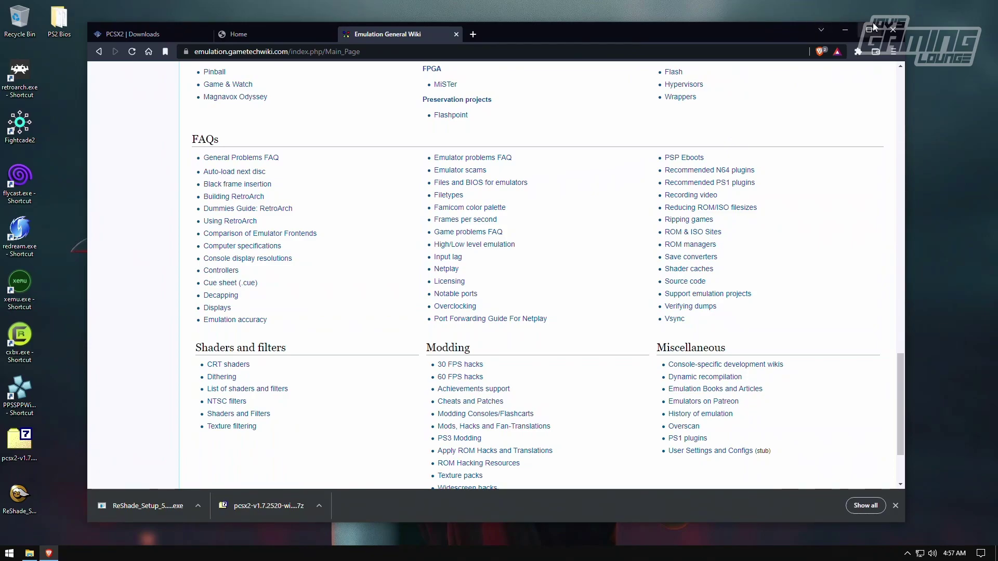
{"action": "left_click", "coordinate": [845, 32]}
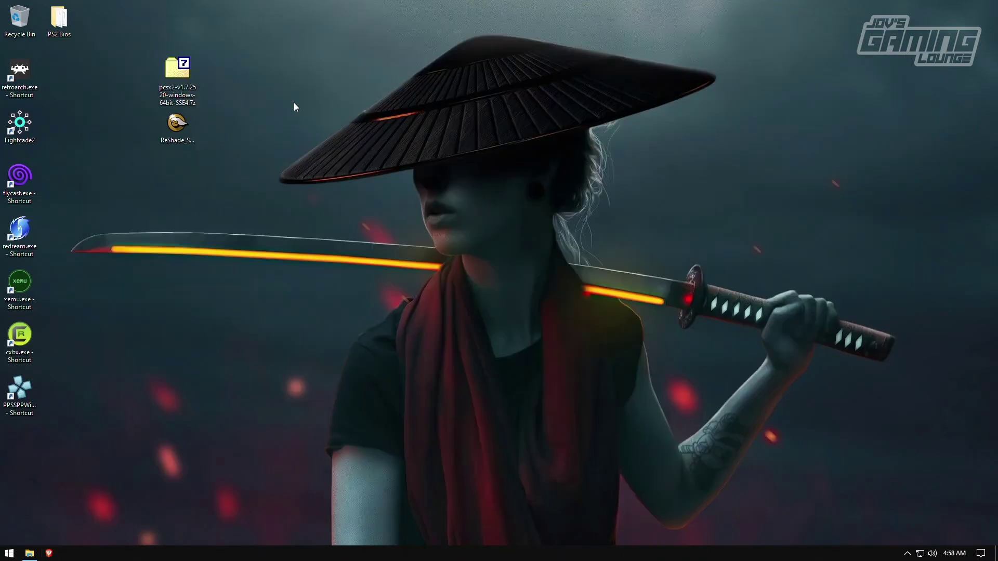
Extract the desktop archive pcsx2-v1.7.2520-windows-64bit-SSE4.7z into a folder of the same name with 7-Zip.
{"action": "right_click", "coordinate": [198, 69]}
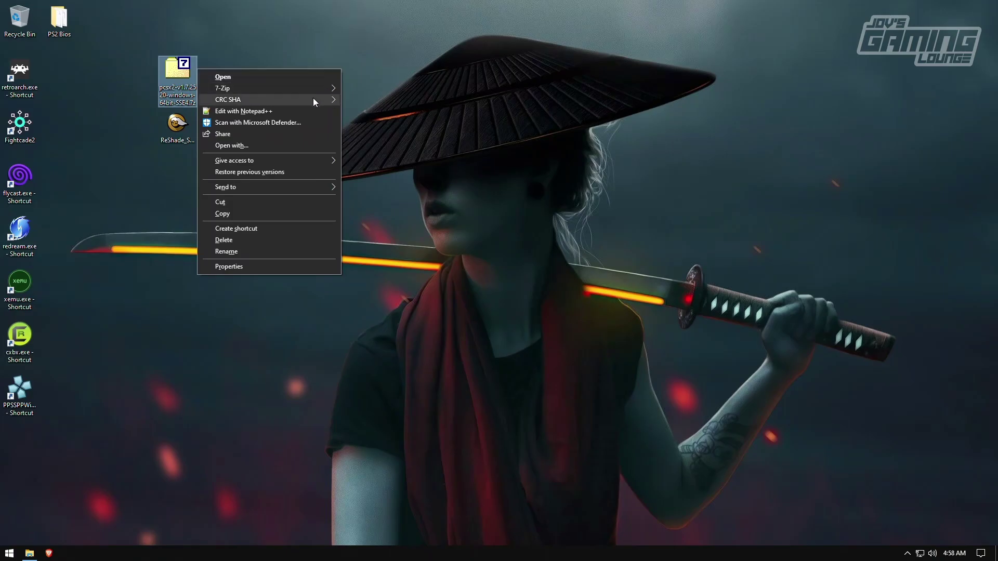
{"action": "mouse_move", "coordinate": [312, 88]}
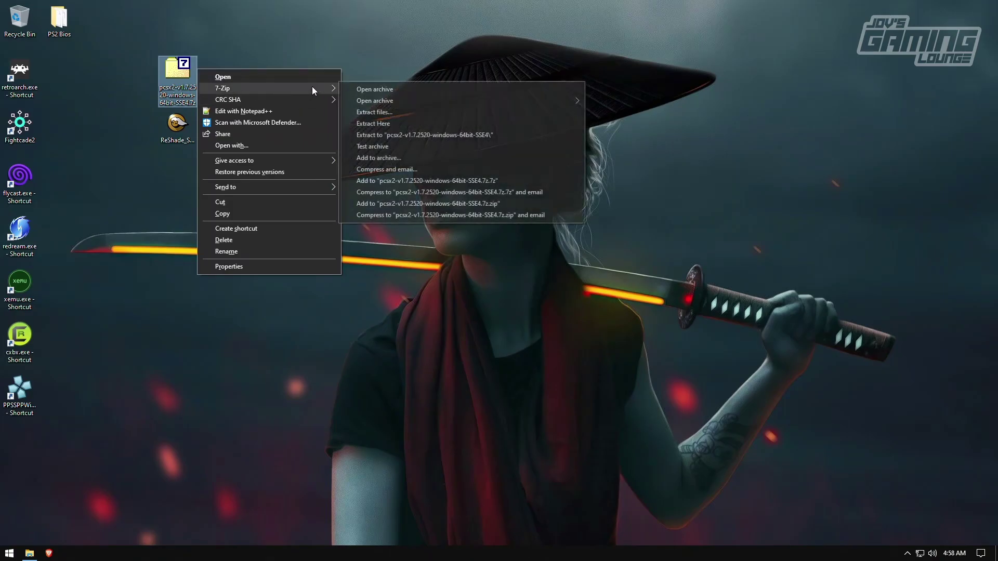
{"action": "left_click", "coordinate": [377, 133]}
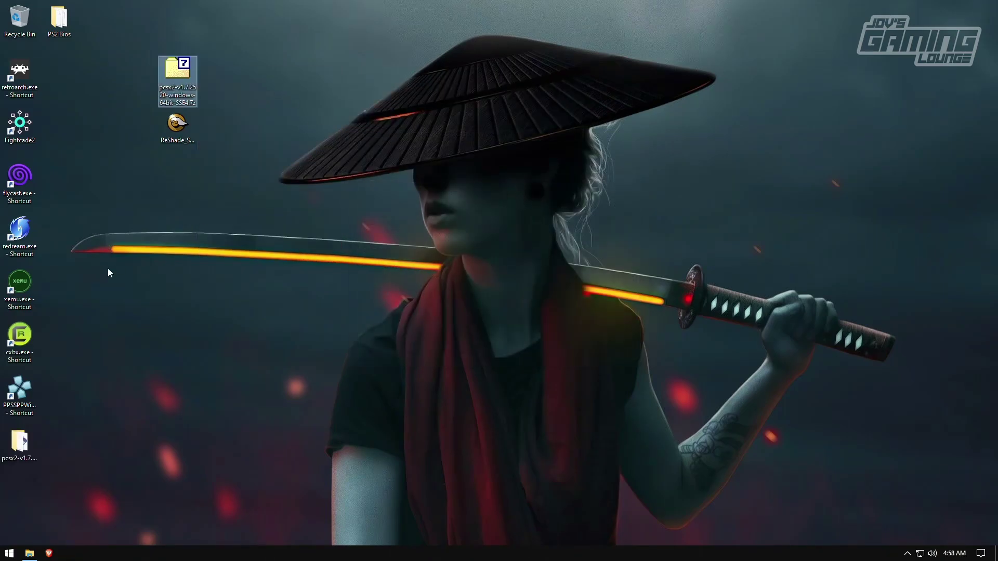
Place the extracted PCSX2 folder beside its archive on the desktop and open it in a repositioned window.
{"action": "left_click_drag", "start_coordinate": [20, 440], "coordinate": [260, 62]}
{"action": "double_click", "coordinate": [259, 64]}
{"action": "left_click_drag", "start_coordinate": [478, 84], "coordinate": [691, 122]}
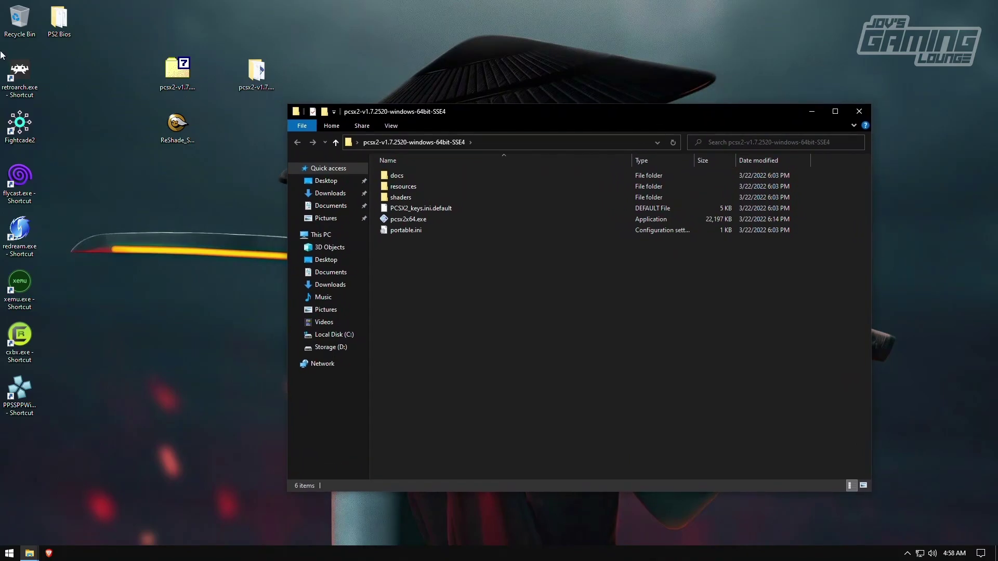
Delete the PCSX2 archive from the desktop and place the ReShade setup file beside the extracted folder.
{"action": "left_click", "coordinate": [192, 72]}
{"action": "key", "text": "Delete"}
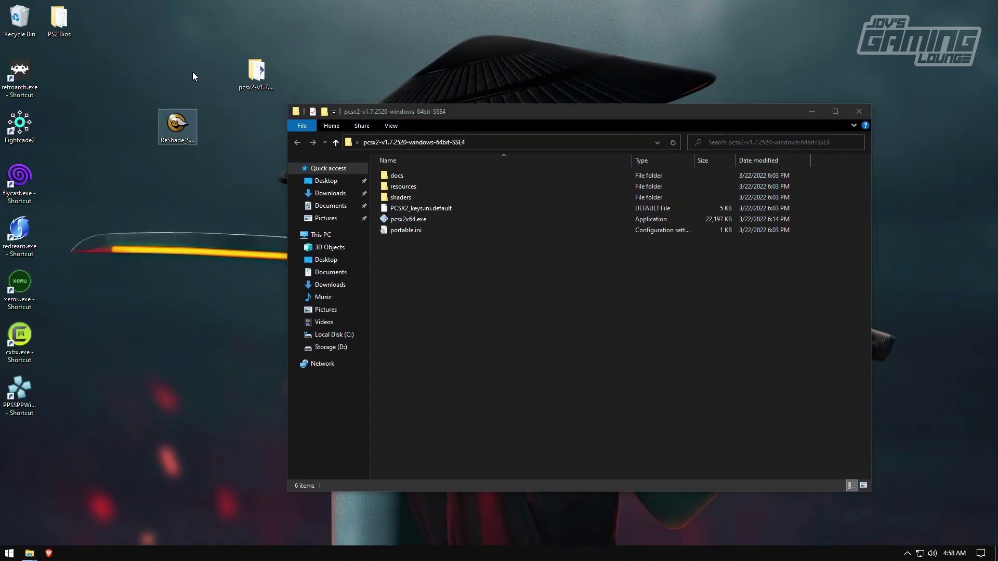
{"action": "left_click_drag", "start_coordinate": [179, 121], "coordinate": [334, 71]}
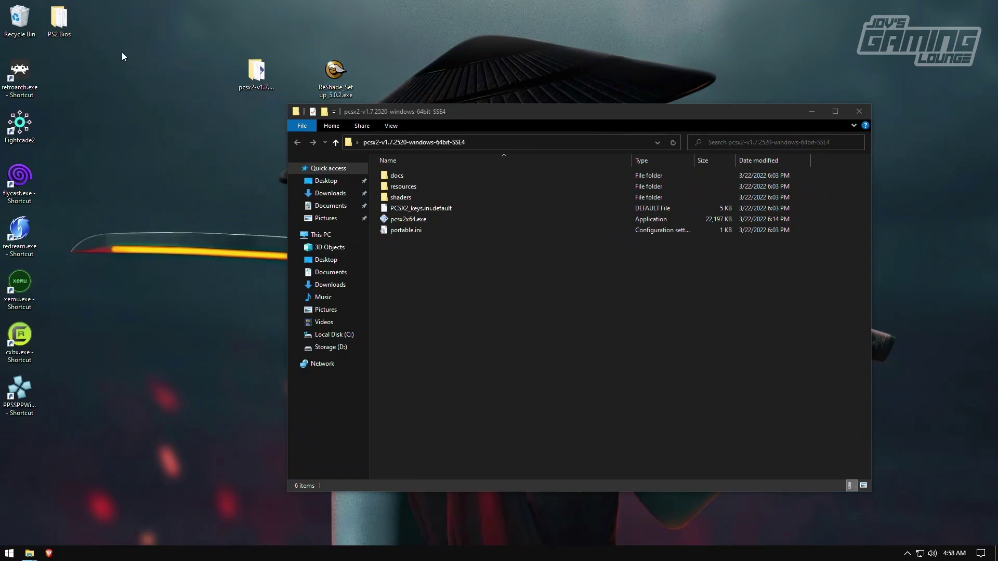
Move the PS2 Bios folder from the desktop into the PCSX2 folder and rename it bios.
{"action": "left_click_drag", "start_coordinate": [59, 19], "coordinate": [582, 329]}
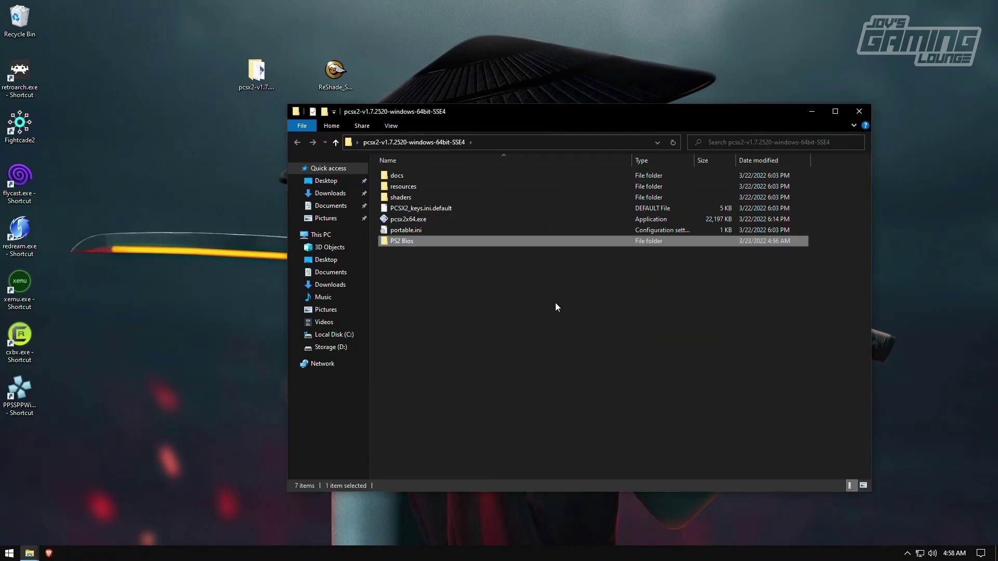
{"action": "left_click", "coordinate": [396, 241]}
{"action": "type", "text": "bios"}
{"action": "left_click", "coordinate": [455, 272]}
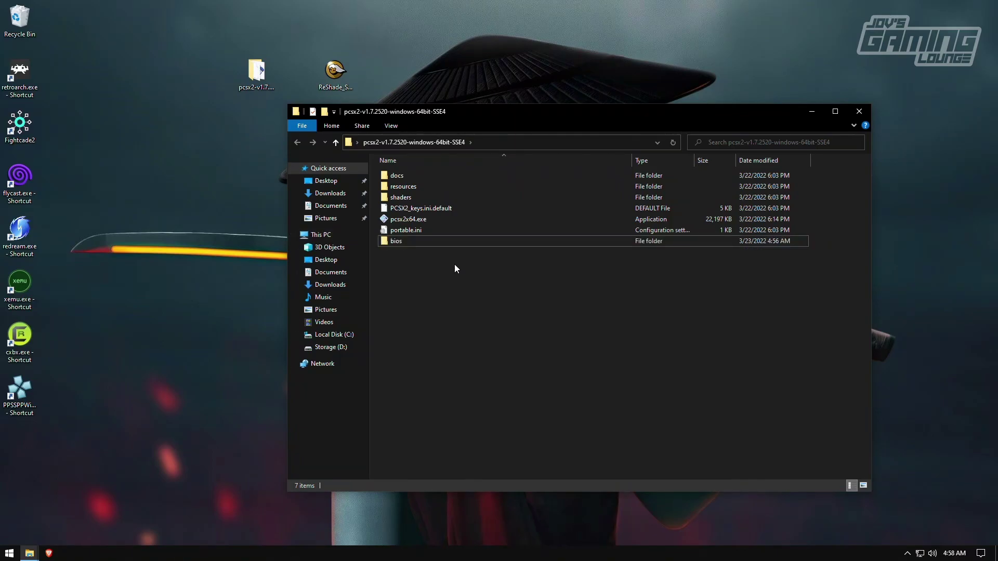
Launch pcsx2x64.exe from the PCSX2 folder and reposition the emulator window on the desktop.
{"action": "left_click", "coordinate": [410, 219]}
{"action": "double_click", "coordinate": [410, 219]}
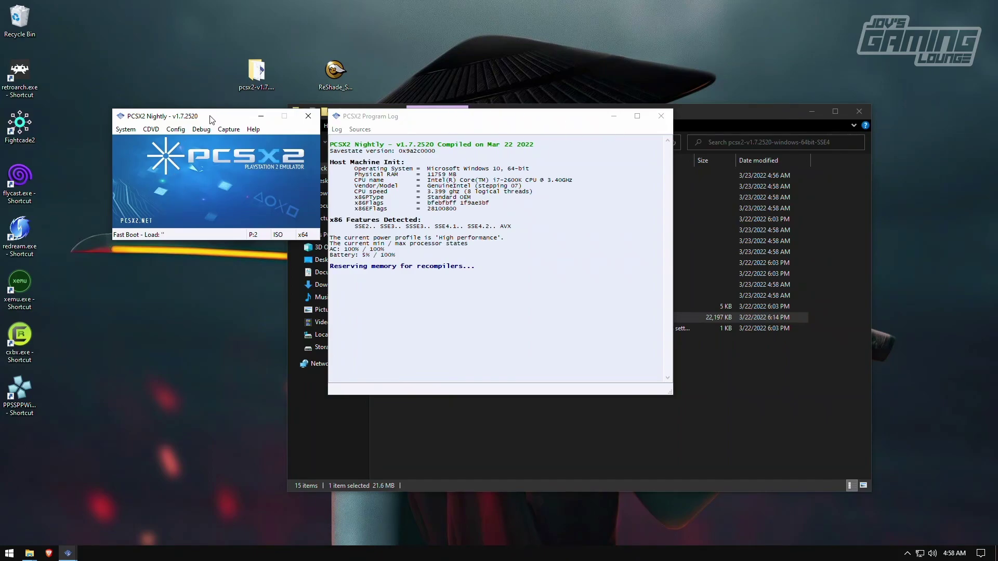
{"action": "left_click_drag", "start_coordinate": [210, 119], "coordinate": [340, 88]}
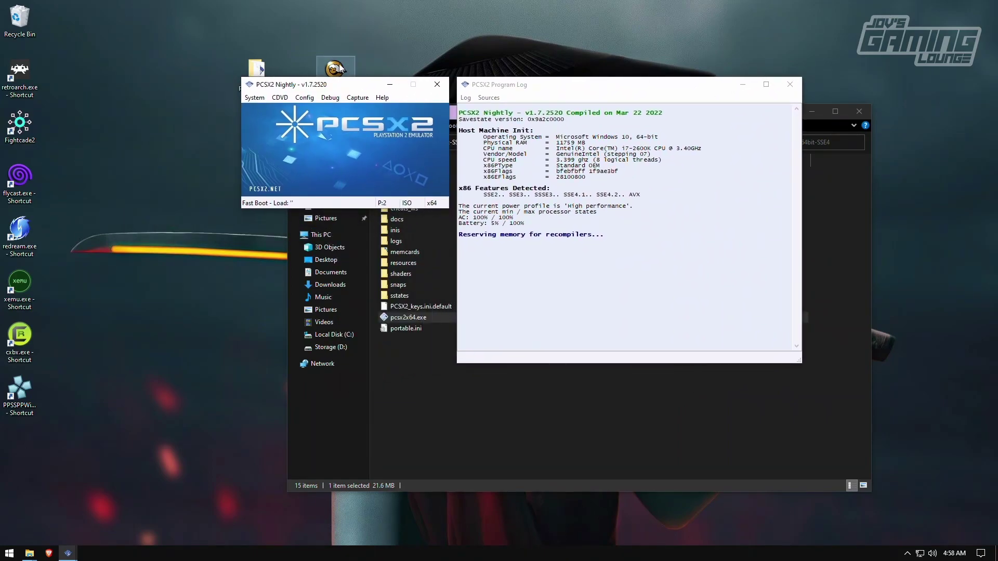
{"action": "left_click_drag", "start_coordinate": [332, 84], "coordinate": [367, 126]}
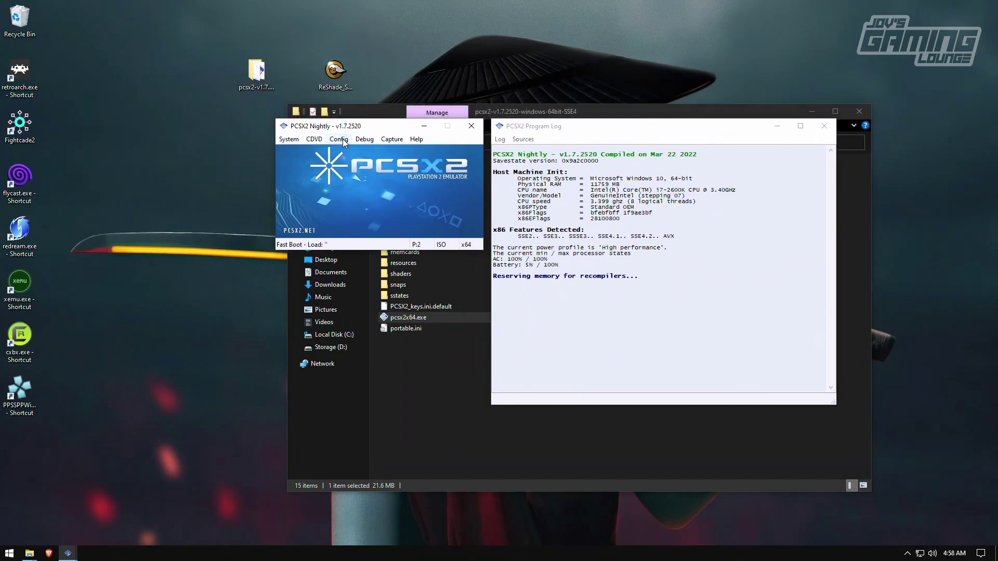
Open the emulator's General Settings and check the BIOS rom selection against the bios folder in the PCSX2 directory.
{"action": "left_click", "coordinate": [338, 139]}
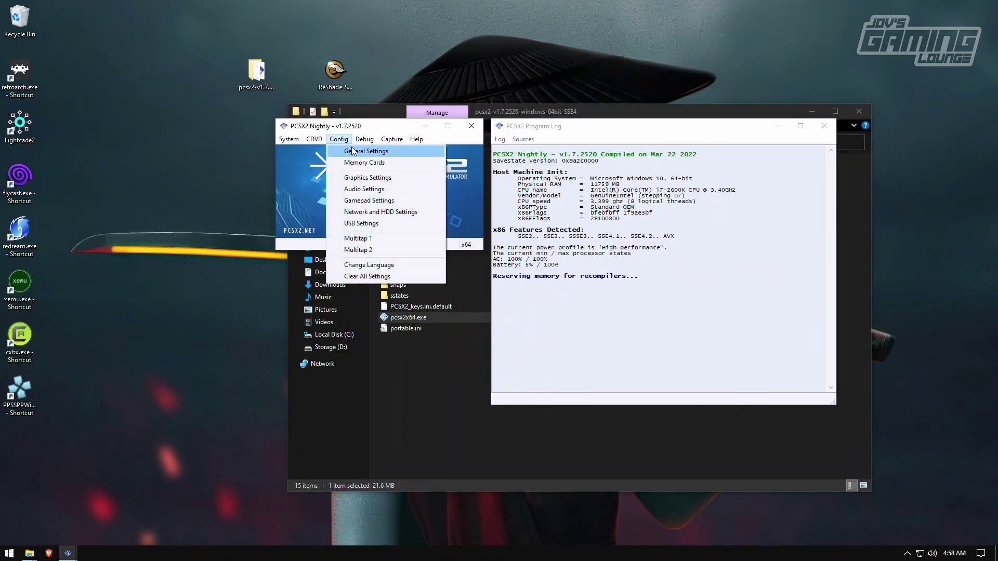
{"action": "left_click", "coordinate": [359, 152]}
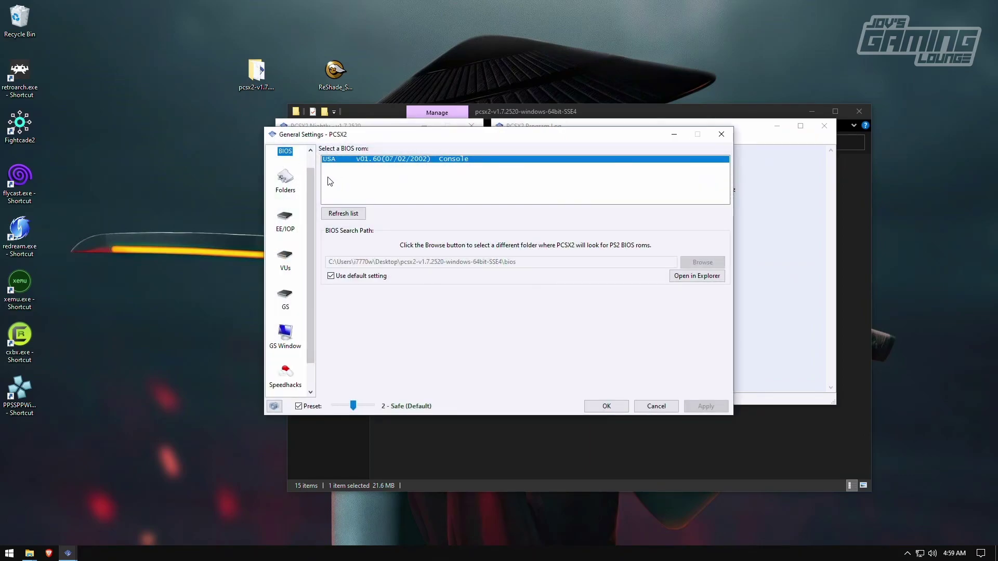
{"action": "left_click_drag", "start_coordinate": [311, 182], "coordinate": [310, 156]}
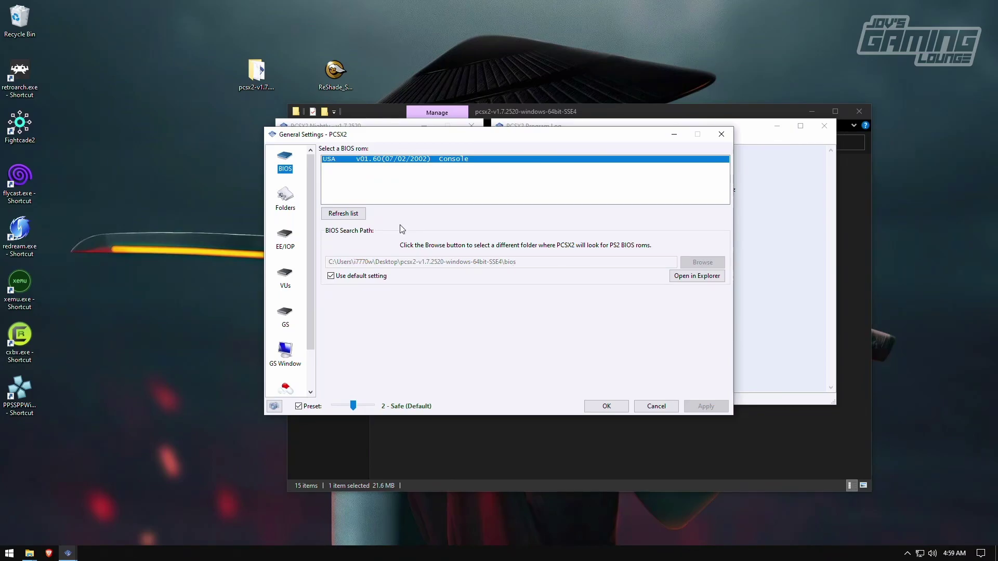
{"action": "left_click", "coordinate": [508, 466]}
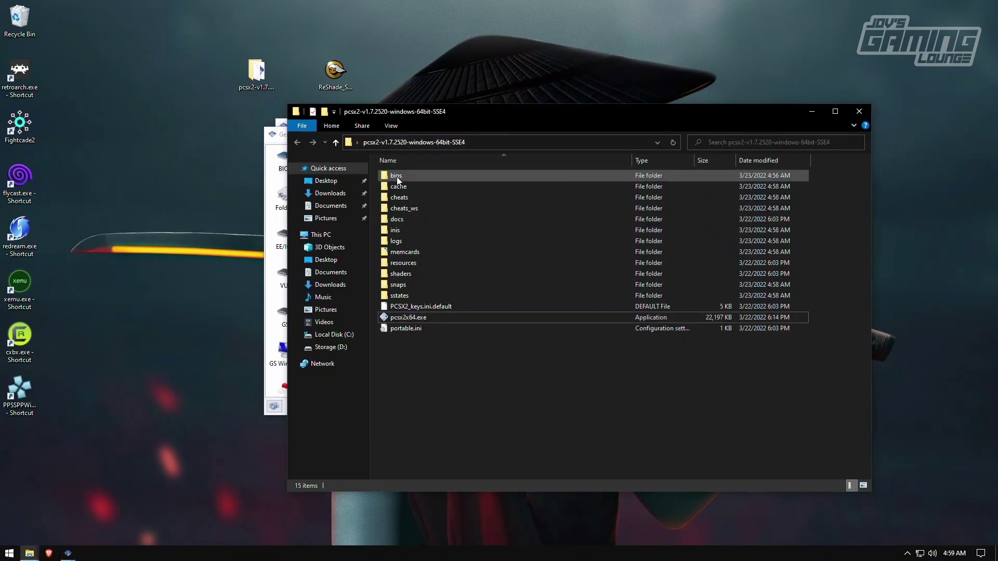
{"action": "left_click", "coordinate": [275, 198]}
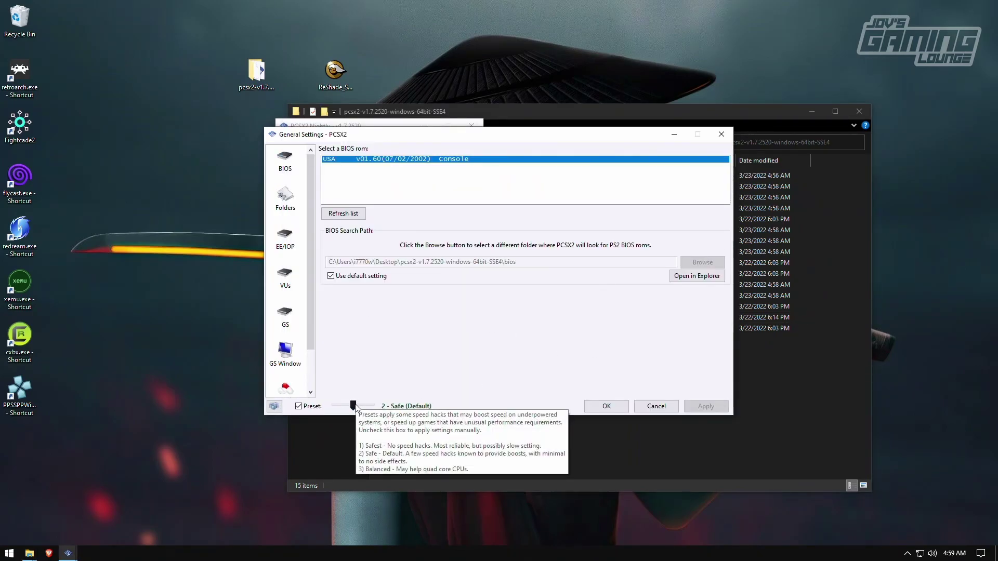
Apply the 3 - Balanced preset from the Speedhacks page and create the missing textures folder.
{"action": "left_click_drag", "start_coordinate": [312, 264], "coordinate": [312, 301]}
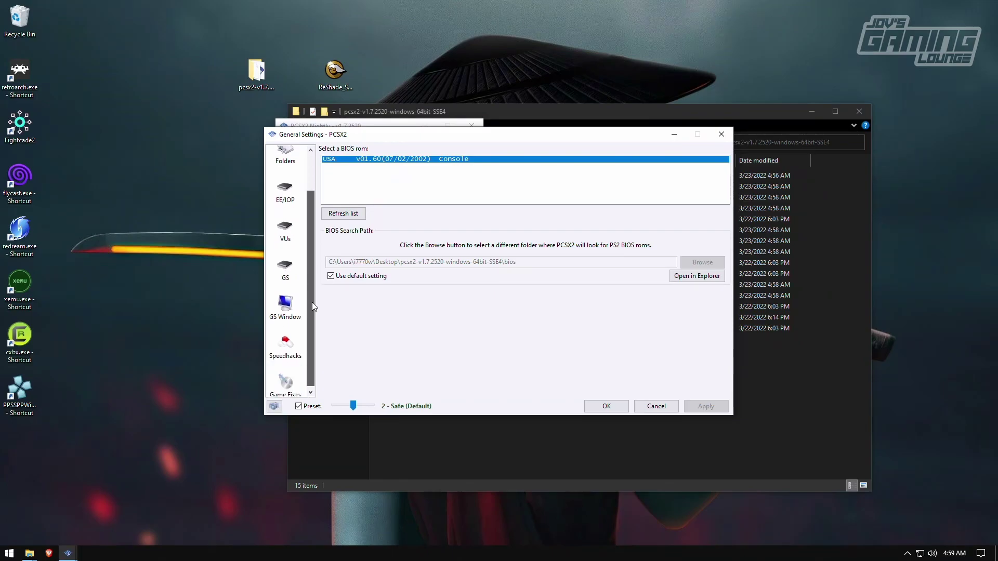
{"action": "left_click", "coordinate": [286, 354]}
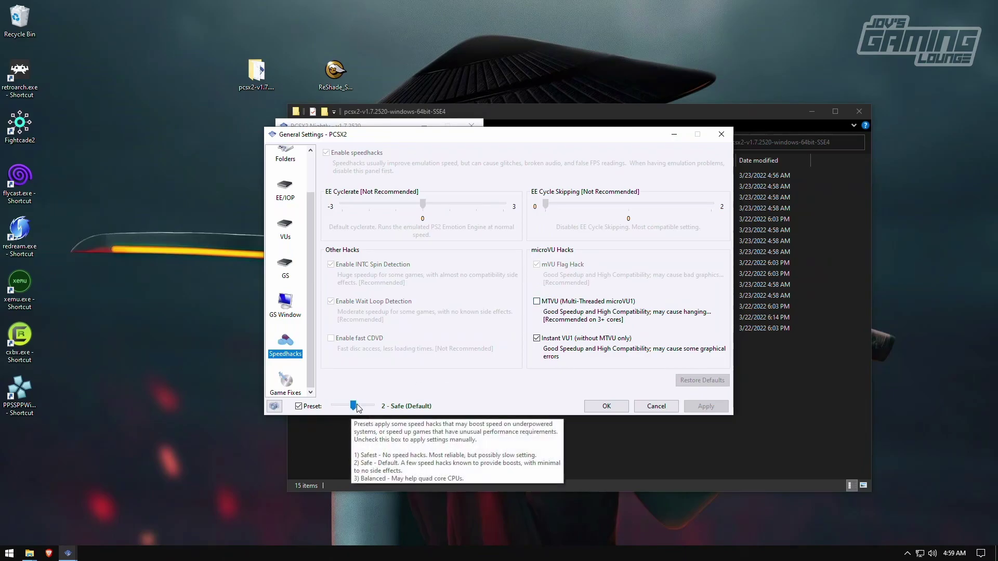
{"action": "left_click_drag", "start_coordinate": [353, 406], "coordinate": [372, 406]}
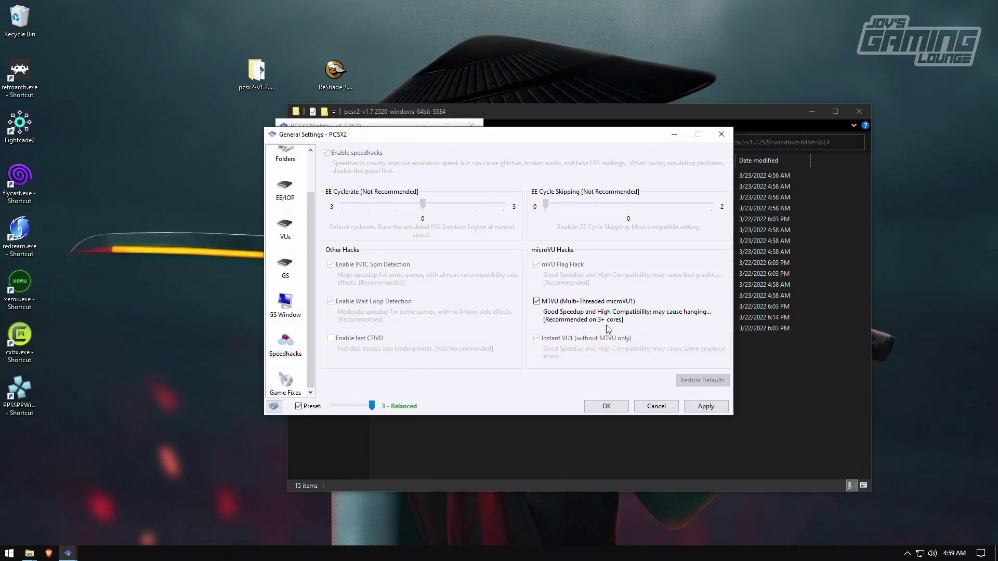
{"action": "left_click", "coordinate": [701, 408]}
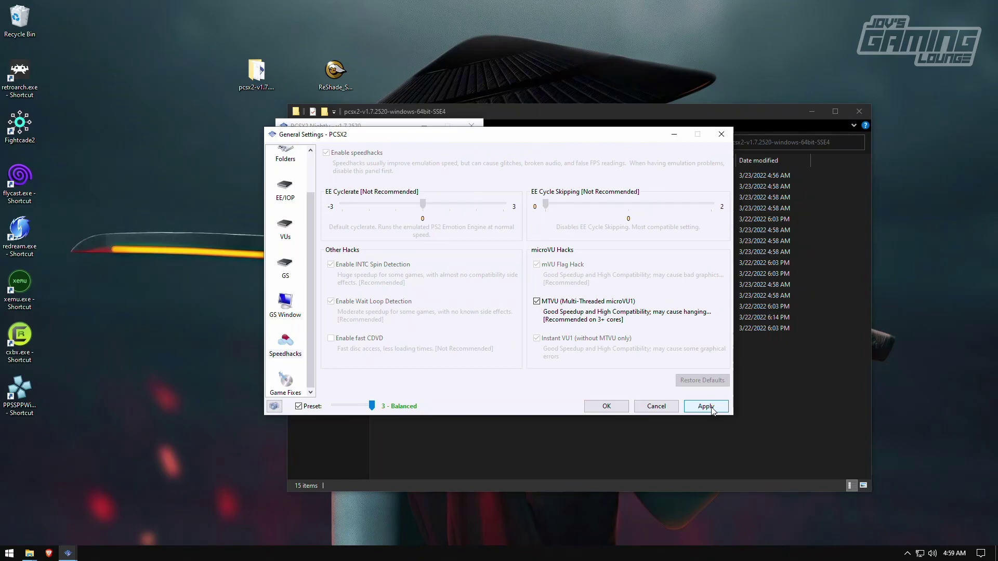
{"action": "left_click", "coordinate": [473, 305]}
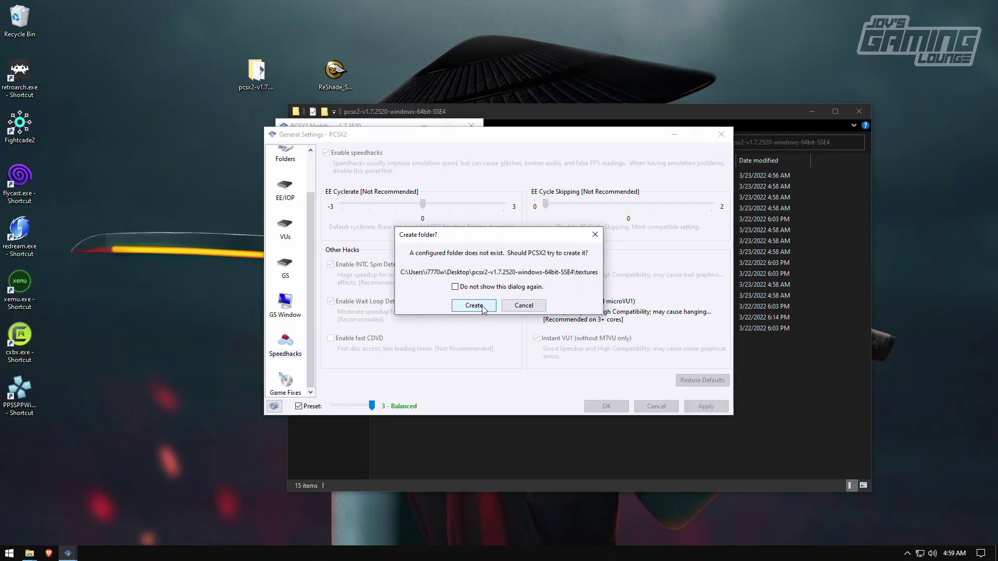
Minimize the PCSX2 folder window and open the emulator's Graphics Settings.
{"action": "left_click", "coordinate": [810, 113]}
{"action": "left_click", "coordinate": [809, 114]}
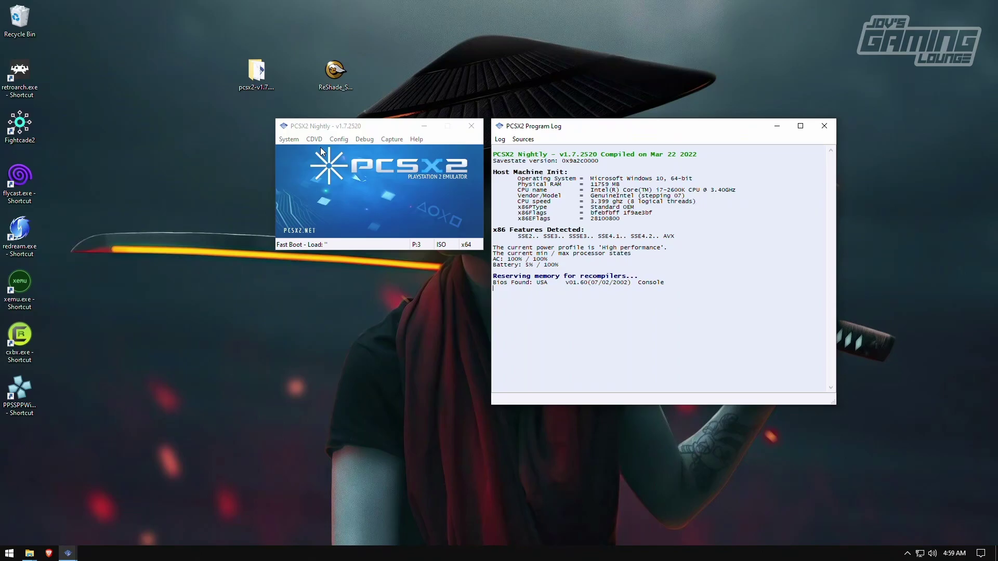
{"action": "left_click", "coordinate": [343, 72]}
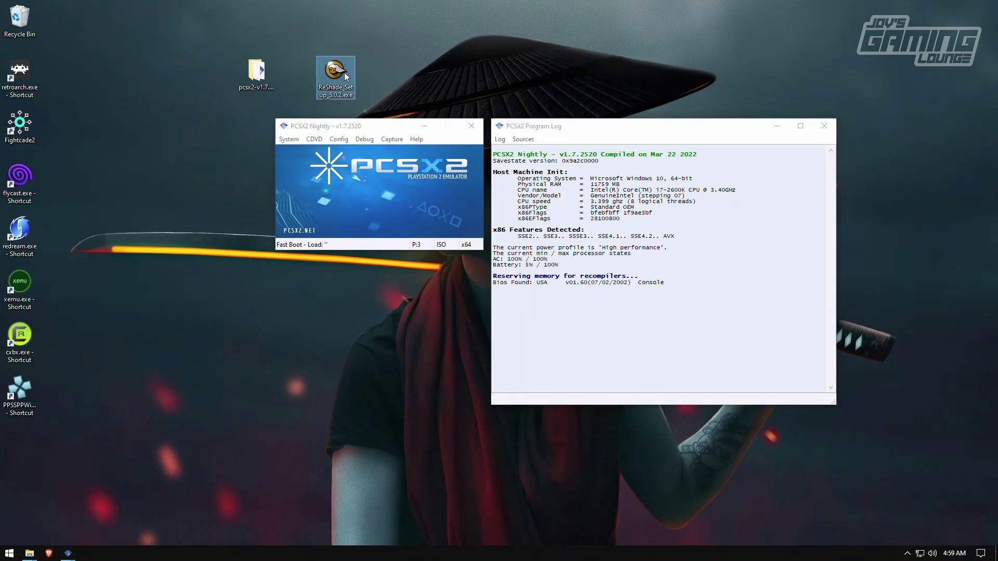
{"action": "left_click", "coordinate": [345, 157]}
{"action": "left_click", "coordinate": [345, 139]}
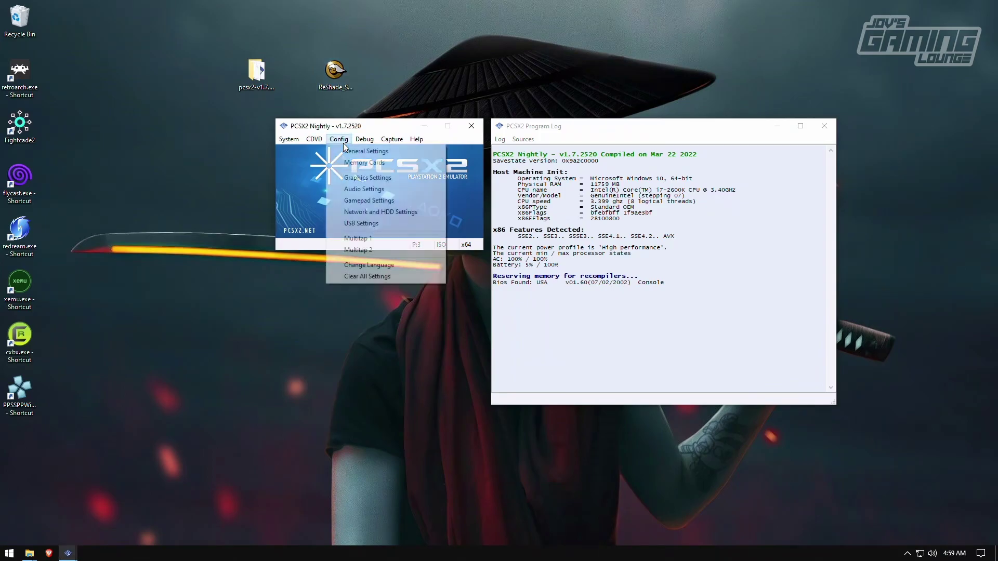
{"action": "left_click", "coordinate": [366, 177]}
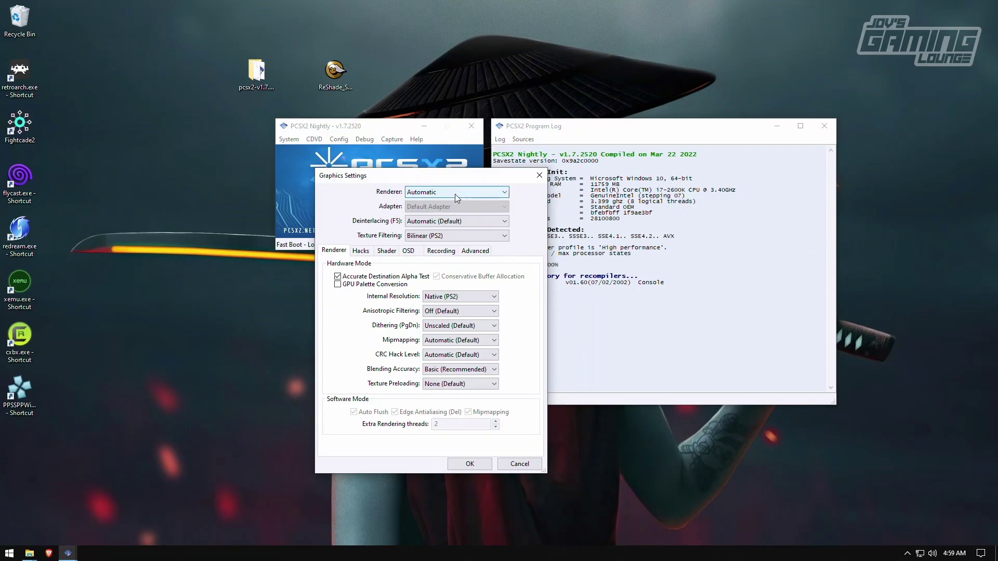
Examine the available renderer choices and the adapter and deinterlacing options in the Graphics Settings.
{"action": "left_click", "coordinate": [455, 196]}
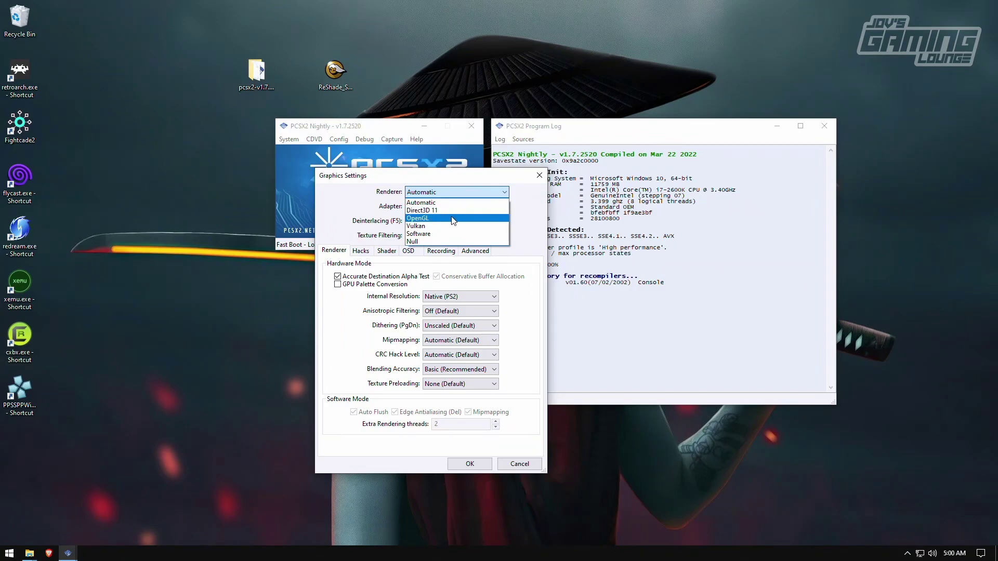
{"action": "left_click", "coordinate": [402, 154]}
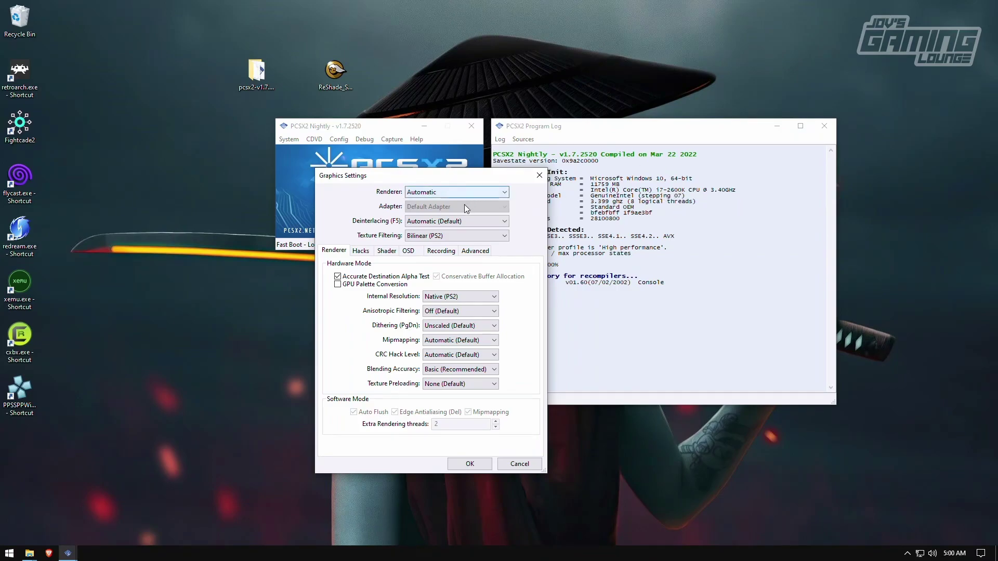
{"action": "left_click", "coordinate": [445, 223]}
{"action": "left_click", "coordinate": [438, 206]}
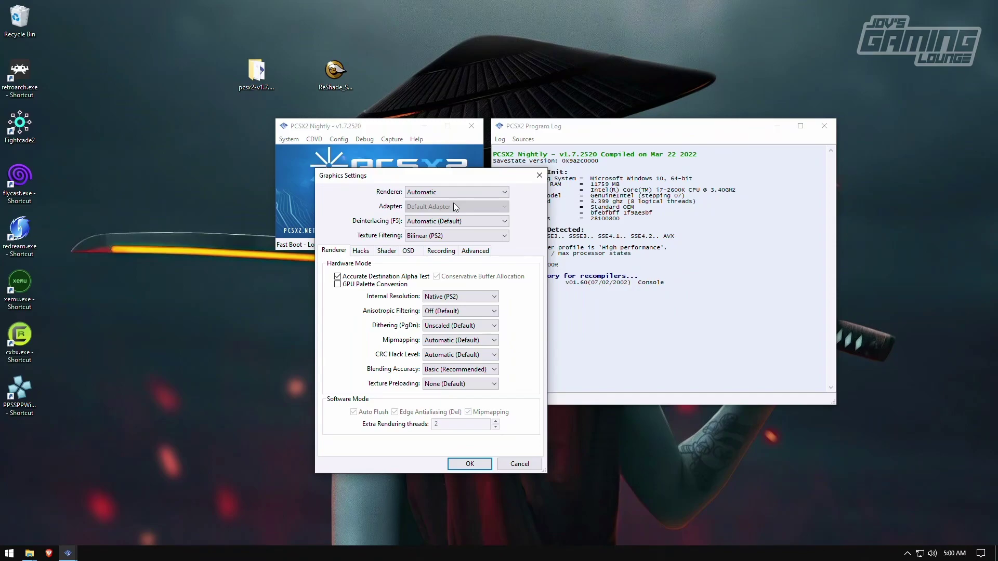
Move the Graphics Settings dialog clear of the program log and set the renderer to Vulkan.
{"action": "left_click", "coordinate": [428, 194]}
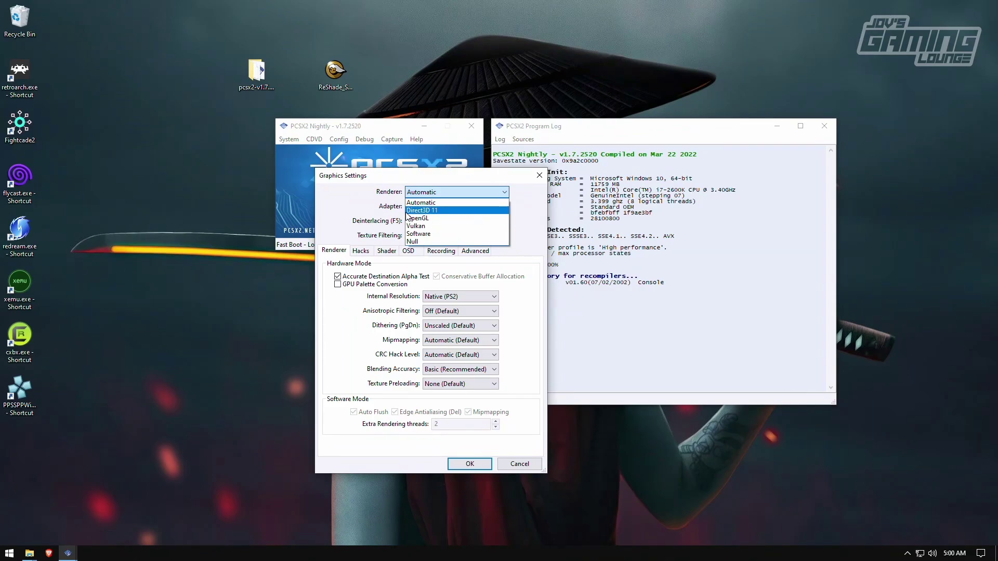
{"action": "left_click", "coordinate": [684, 237]}
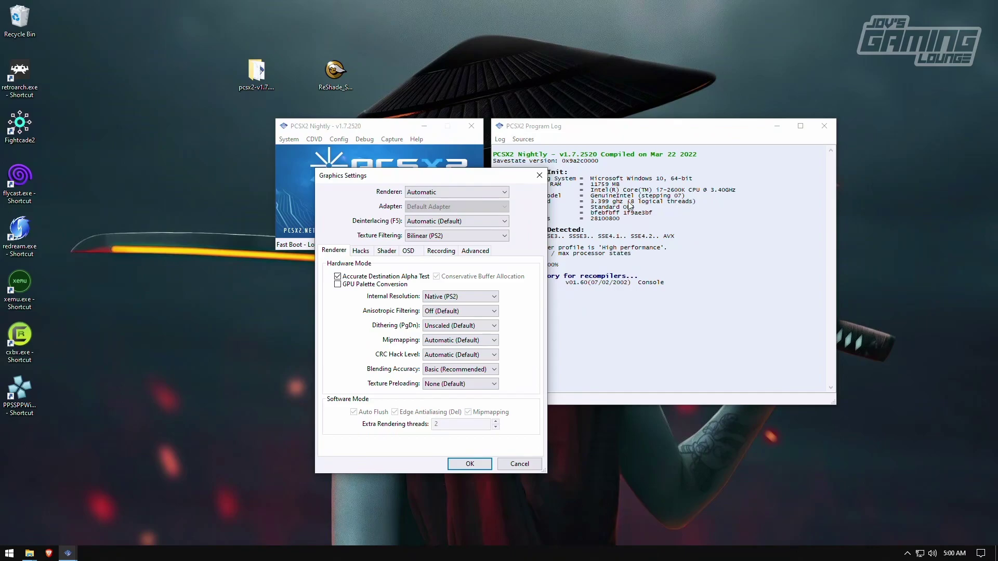
{"action": "left_click_drag", "start_coordinate": [452, 180], "coordinate": [354, 177]}
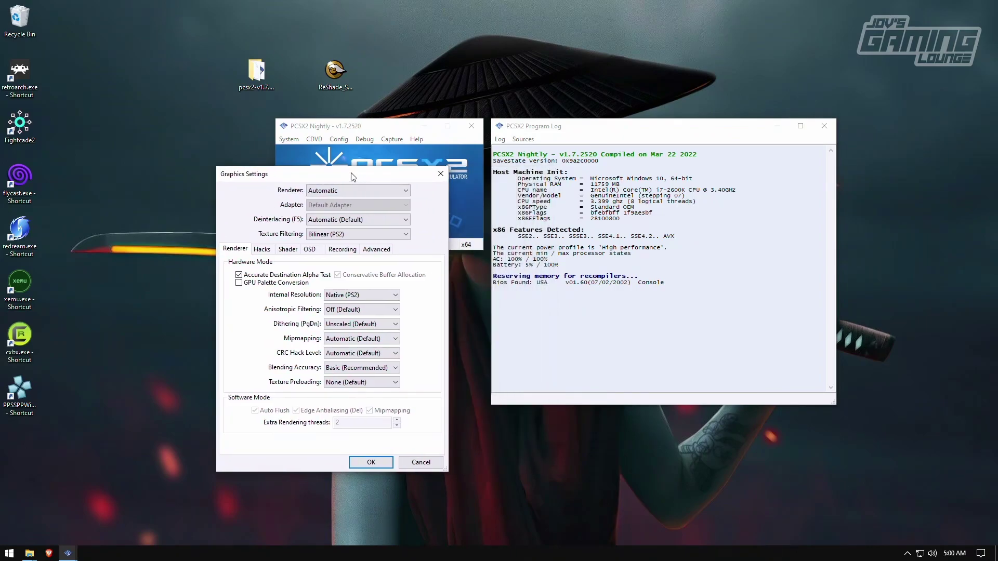
{"action": "left_click", "coordinate": [369, 190]}
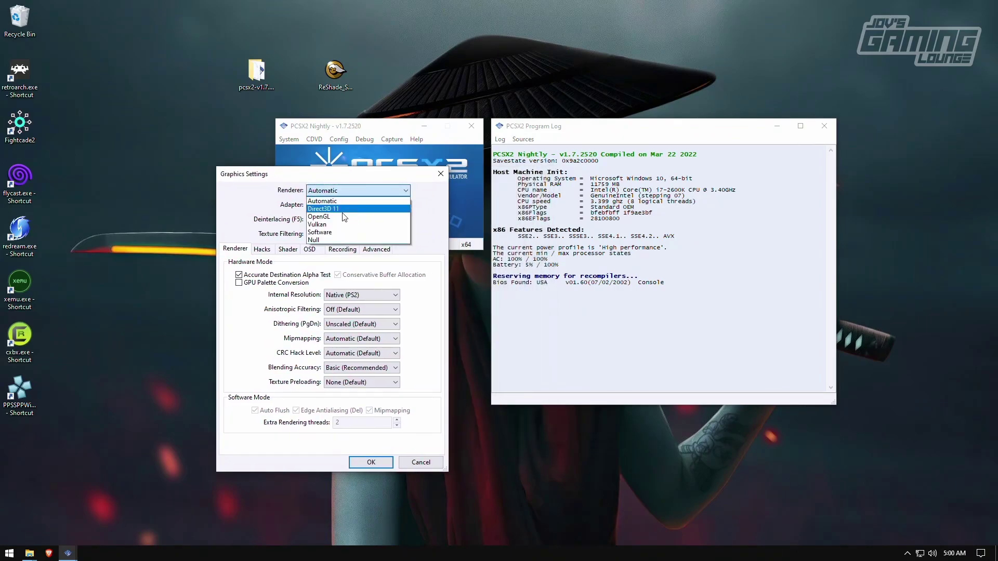
{"action": "left_click", "coordinate": [354, 231]}
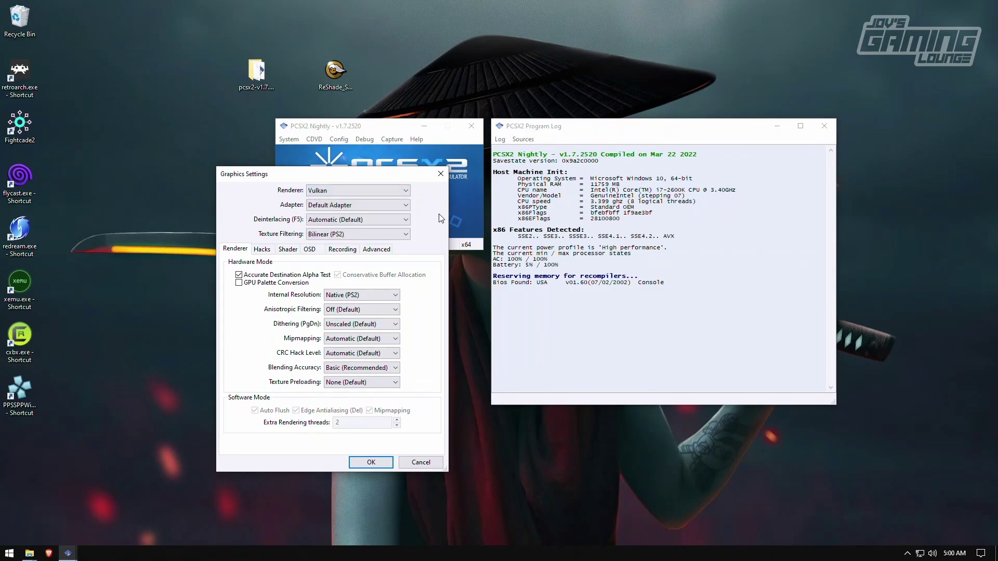
Set the internal resolution to 3x Native (~1080p) and save the graphics settings.
{"action": "left_click", "coordinate": [338, 295]}
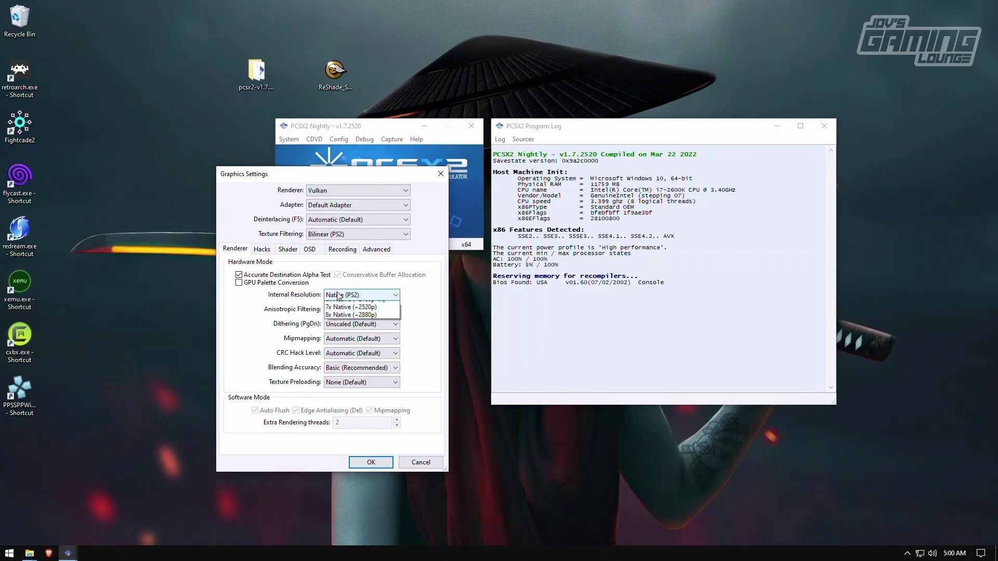
{"action": "left_click", "coordinate": [342, 327]}
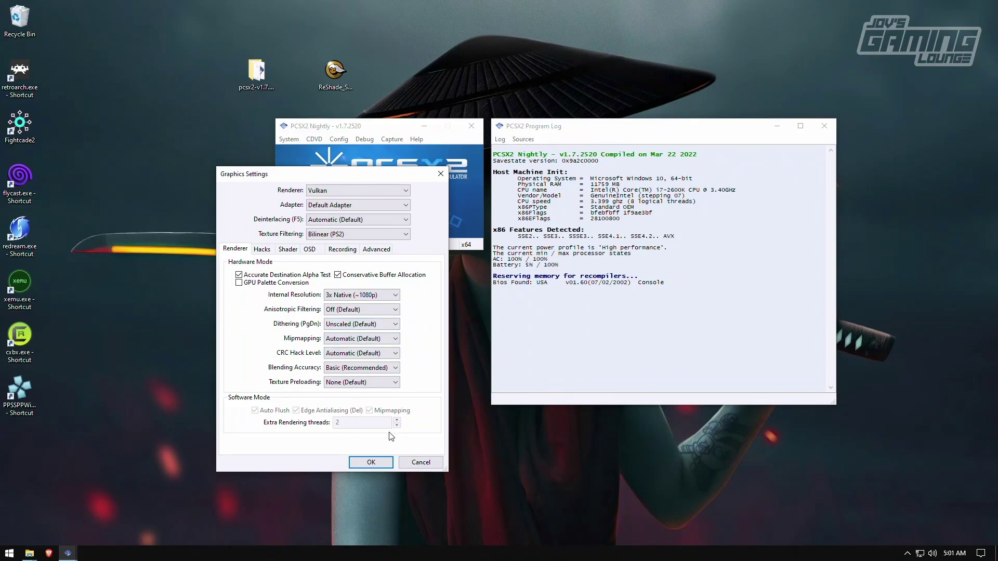
{"action": "left_click", "coordinate": [371, 462]}
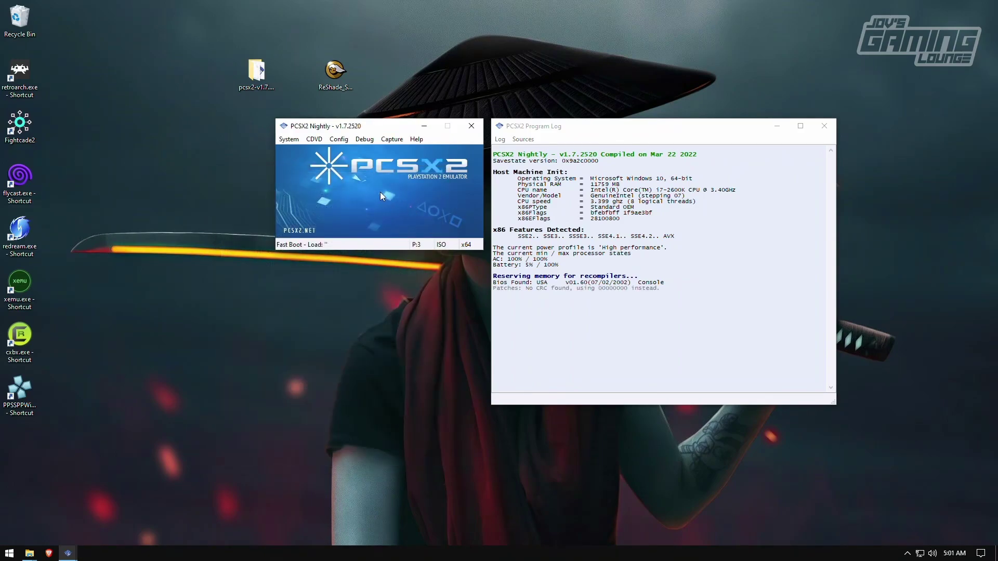
Load the Final Fantasy X (USA).chd disc image and reopen the Graphics Settings while the game is running.
{"action": "left_click", "coordinate": [314, 139]}
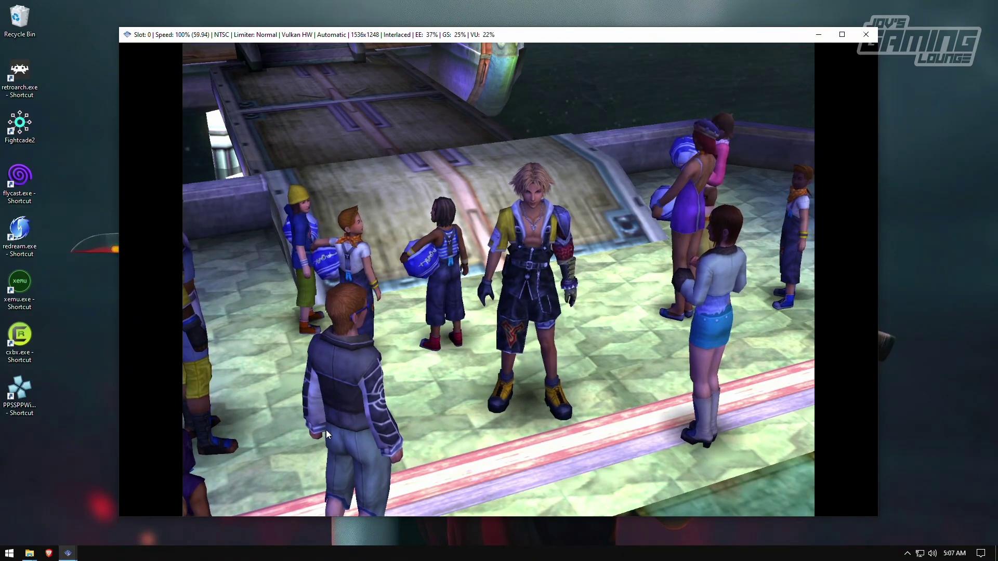
{"action": "left_click", "coordinate": [76, 548]}
{"action": "left_click", "coordinate": [138, 505]}
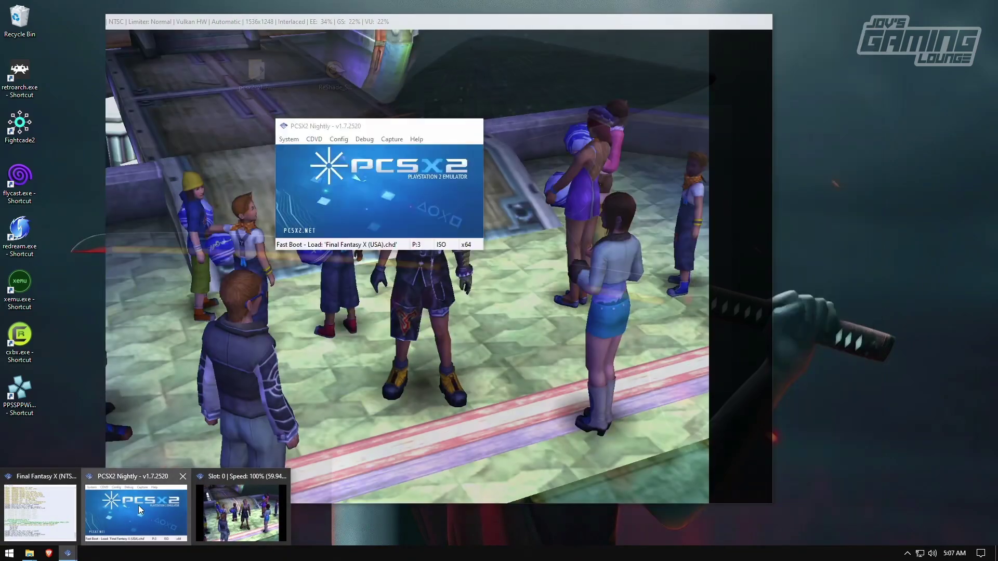
{"action": "left_click", "coordinate": [337, 140]}
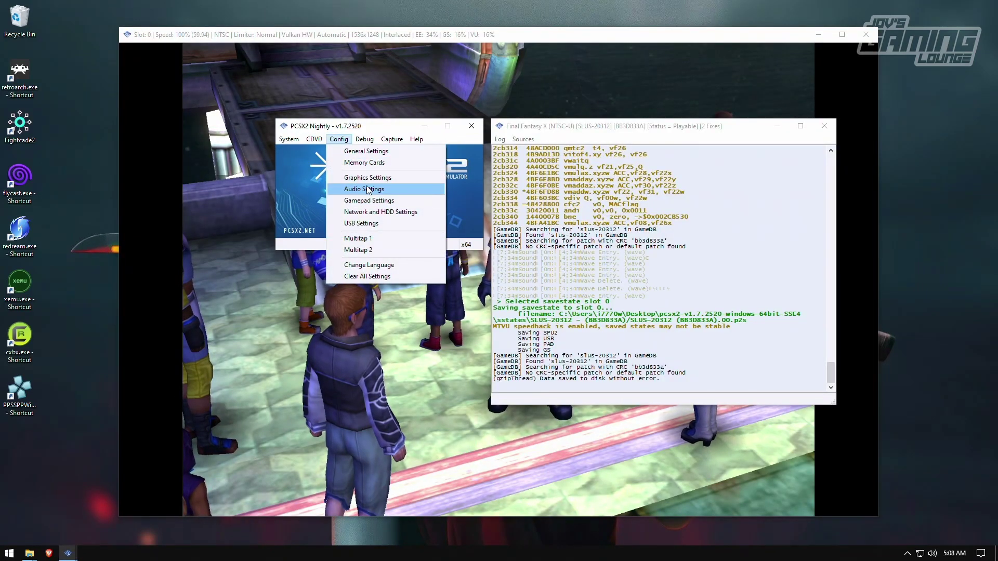
{"action": "left_click", "coordinate": [363, 178]}
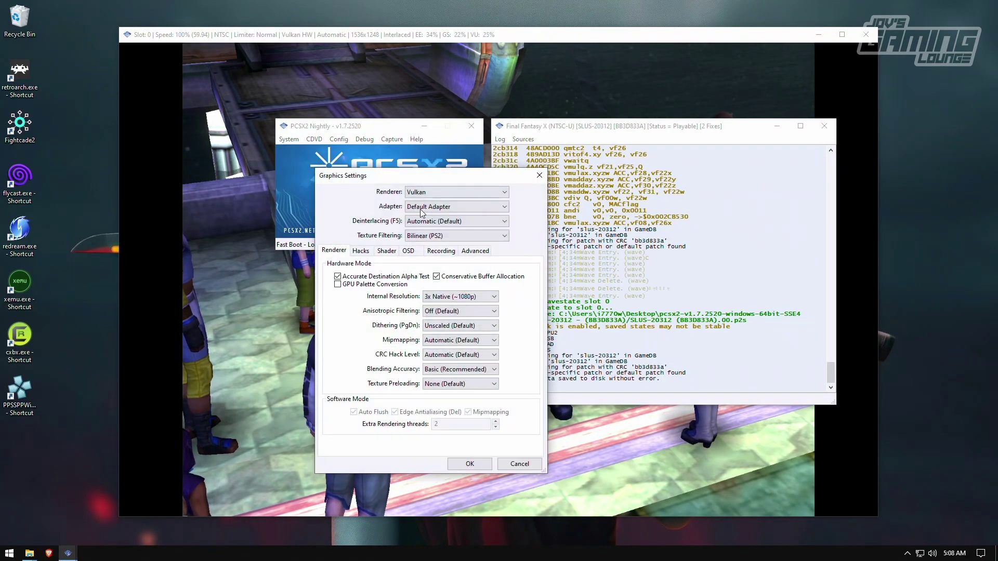
Disable Texture Filtering of Display in the shader settings, check the advanced texture replacement options, and save the graphics settings.
{"action": "left_click", "coordinate": [386, 250]}
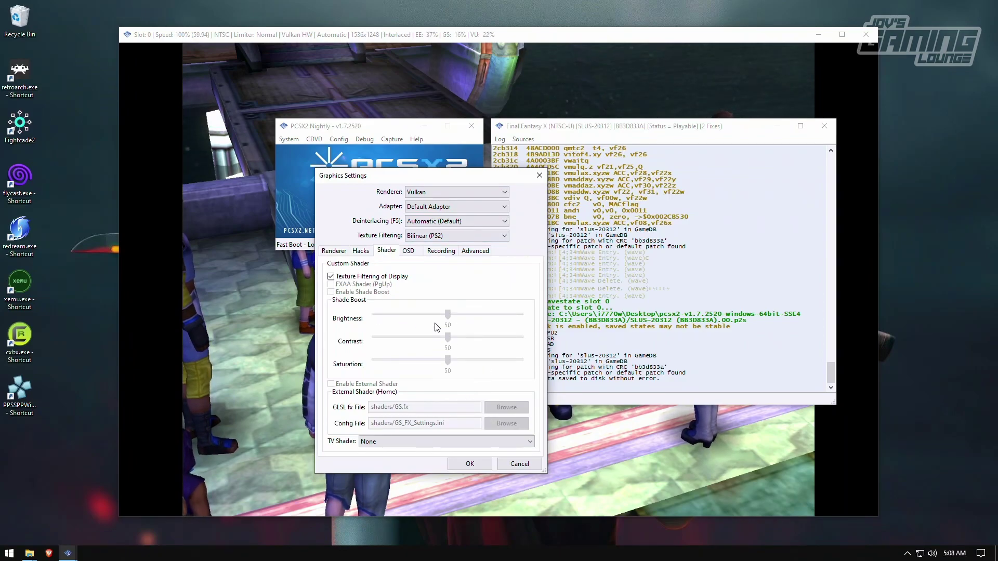
{"action": "left_click", "coordinate": [355, 278]}
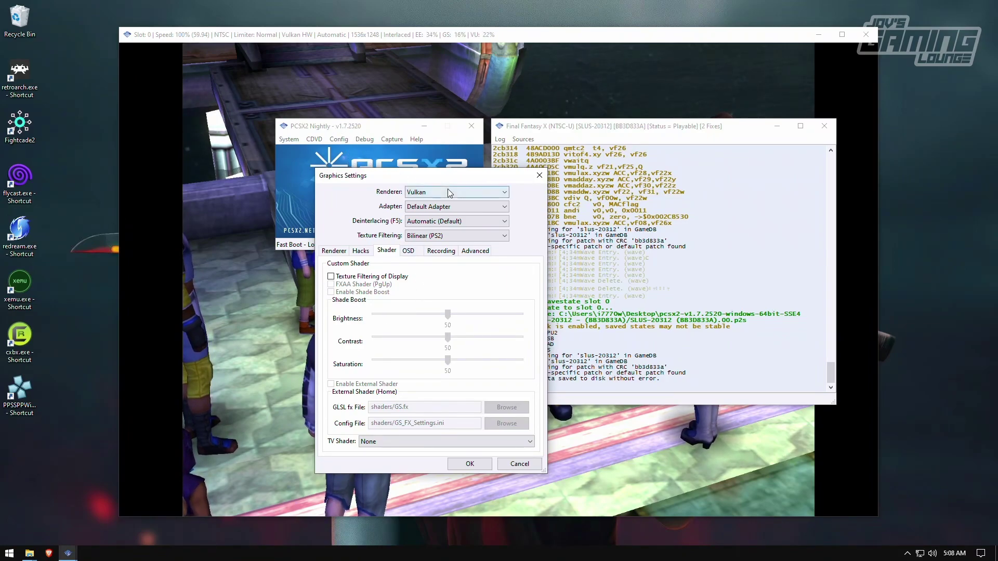
{"action": "left_click", "coordinate": [393, 158]}
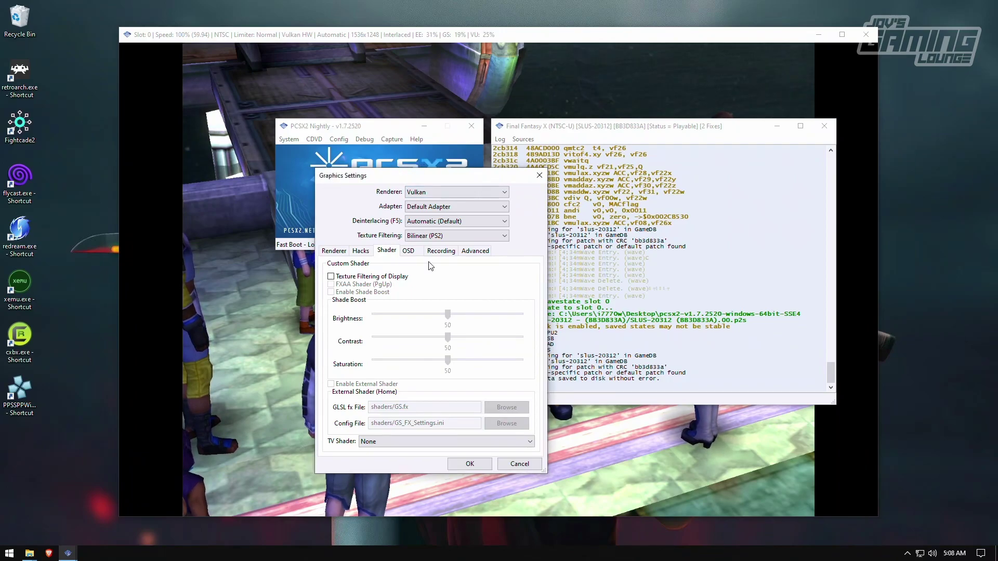
{"action": "left_click", "coordinate": [474, 251]}
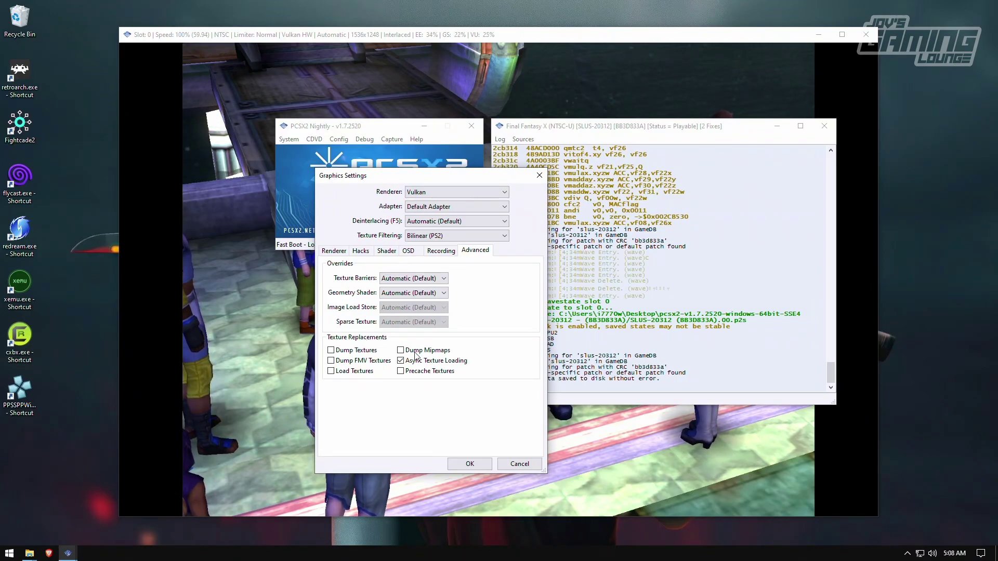
{"action": "left_click", "coordinate": [470, 462]}
{"action": "left_click", "coordinate": [471, 366]}
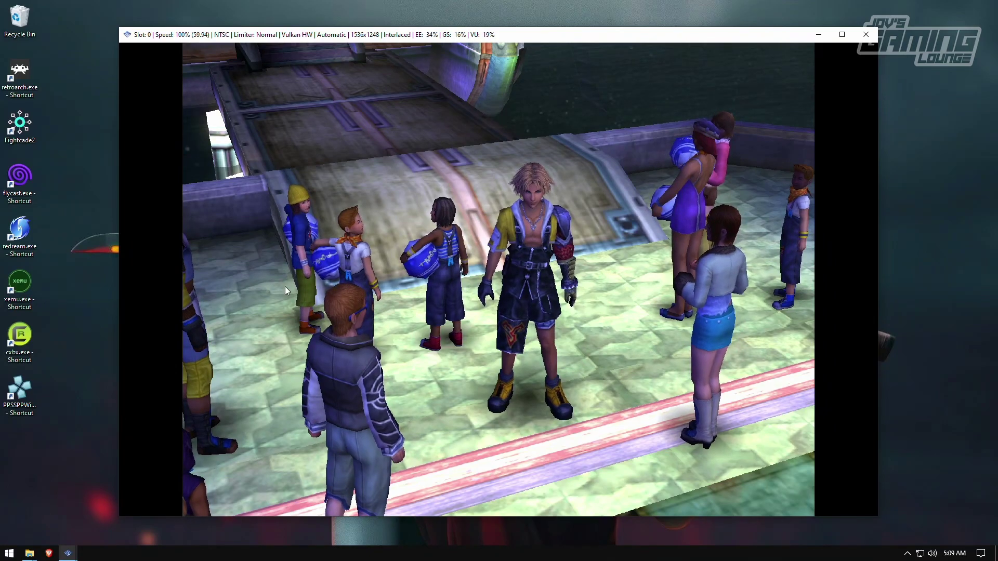
Close the game window, shut down the emulated system, and exit the emulator.
{"action": "left_click", "coordinate": [866, 36]}
{"action": "left_click", "coordinate": [289, 139]}
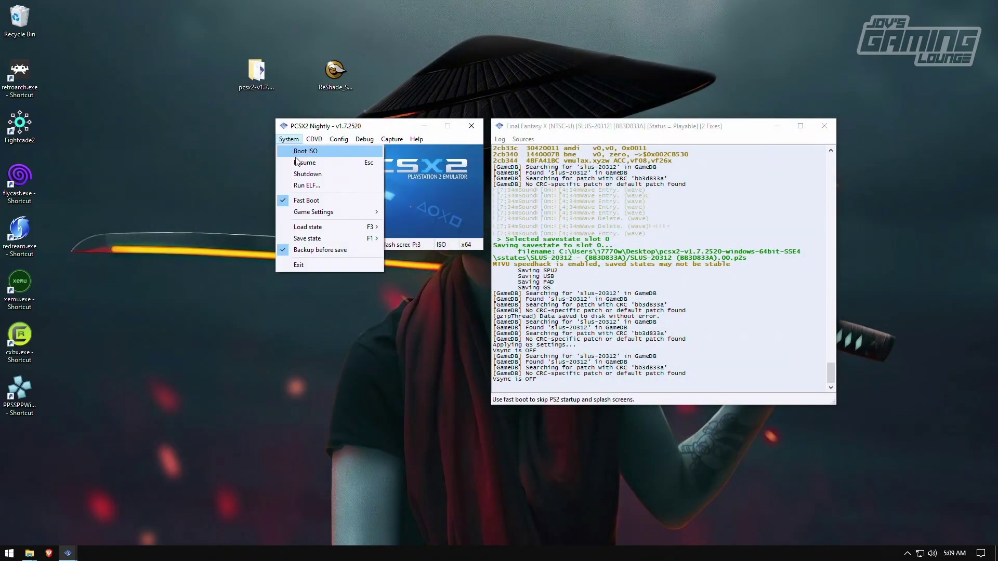
{"action": "left_click", "coordinate": [299, 175]}
{"action": "left_click", "coordinate": [471, 127]}
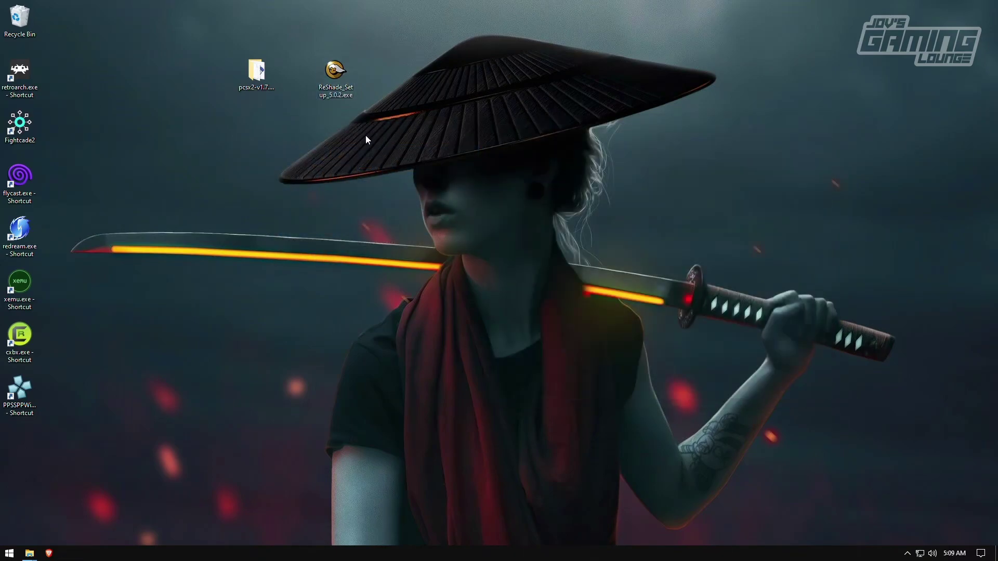
Launch the ReShade 5.0.2 setup and select pcsx2x64.exe in the pcsx2-v1.7.2520-windows-64bit-SSE4 desktop folder as the target application.
{"action": "double_click", "coordinate": [326, 79]}
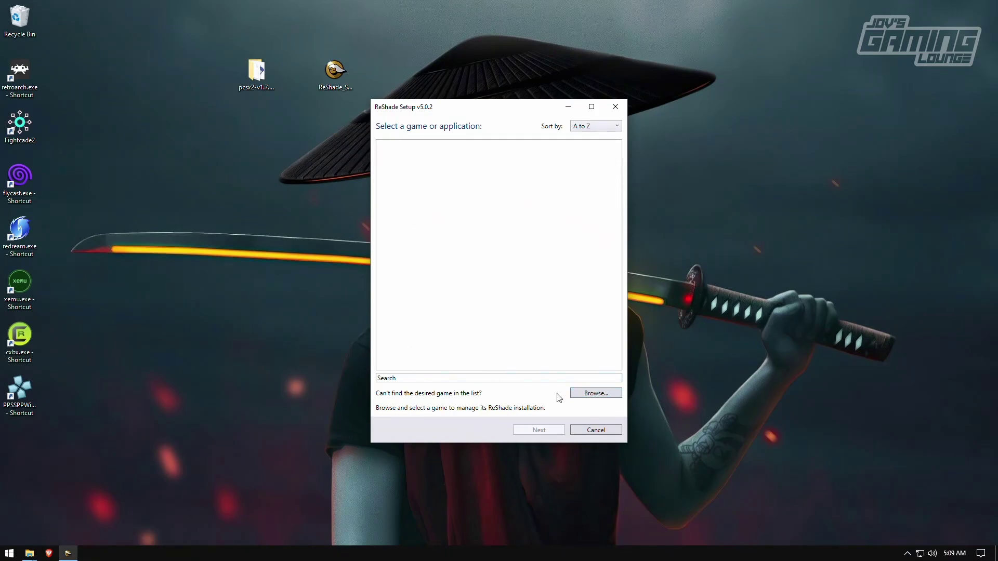
{"action": "left_click", "coordinate": [599, 394]}
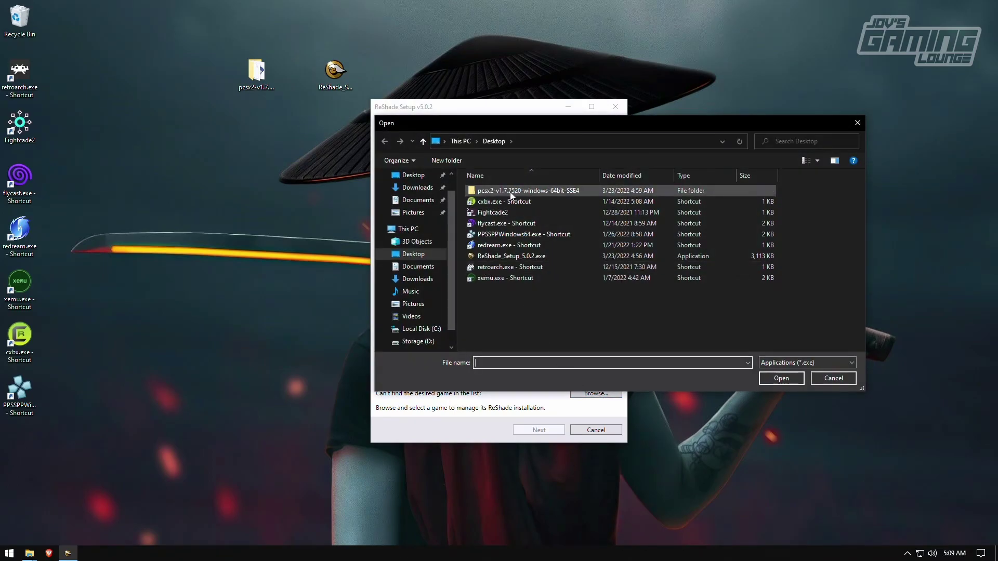
{"action": "double_click", "coordinate": [509, 190]}
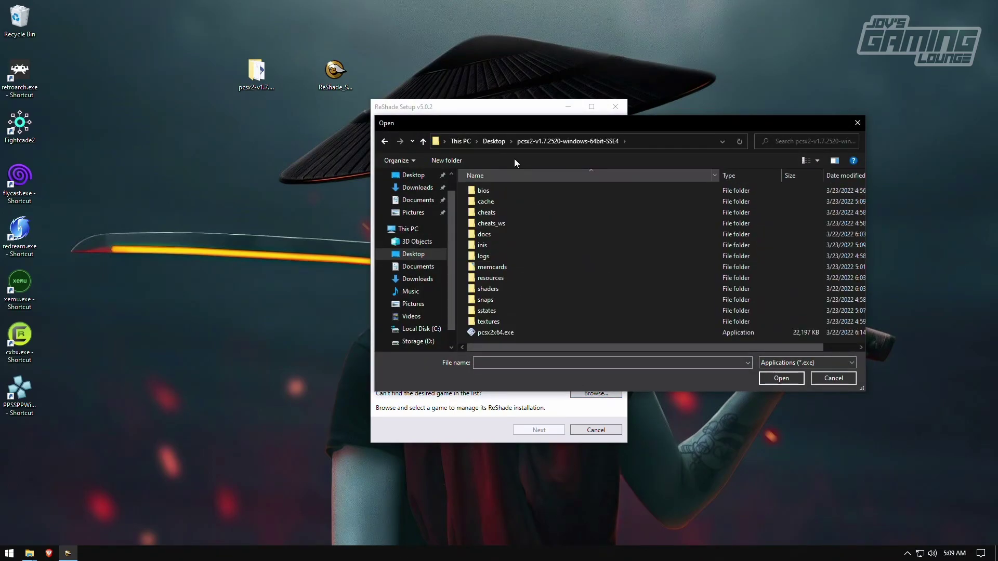
{"action": "scroll", "coordinate": [544, 293], "scroll_direction": "right", "scroll_amount": 1}
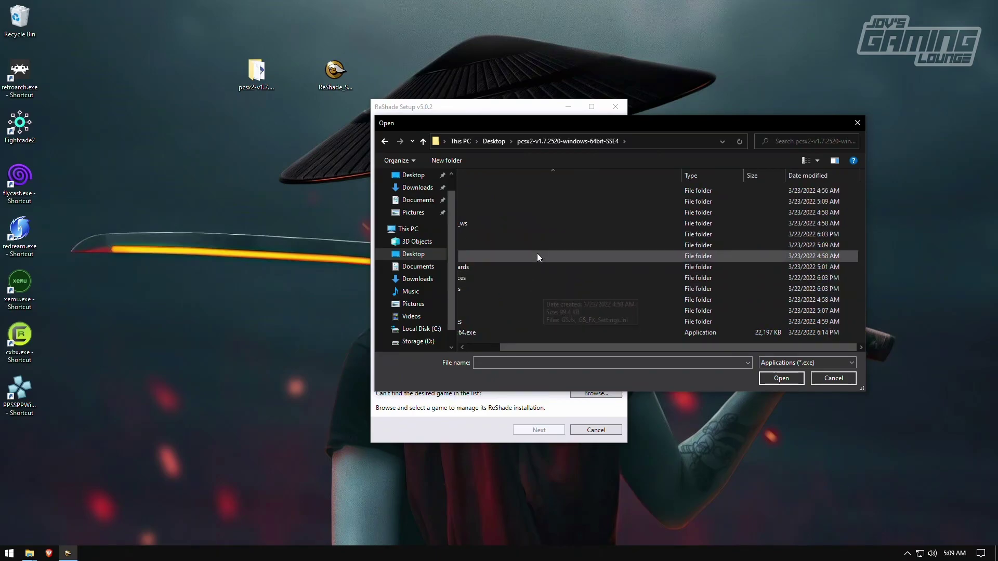
{"action": "scroll", "coordinate": [538, 254], "scroll_direction": "left", "scroll_amount": 1}
{"action": "double_click", "coordinate": [502, 331]}
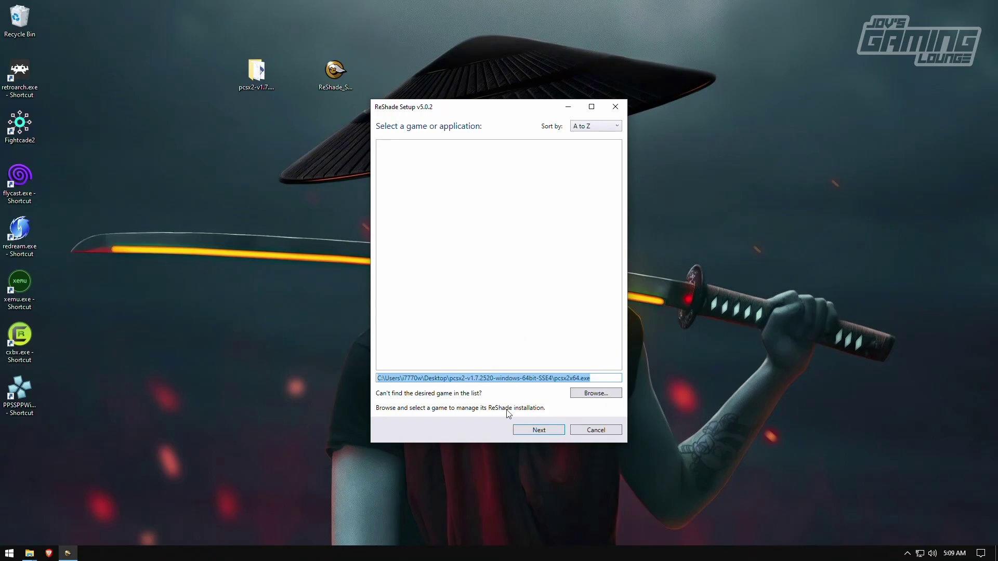
Use Vulkan as the emulator's rendering API in the ReShade setup and continue without a preset file.
{"action": "left_click", "coordinate": [544, 431]}
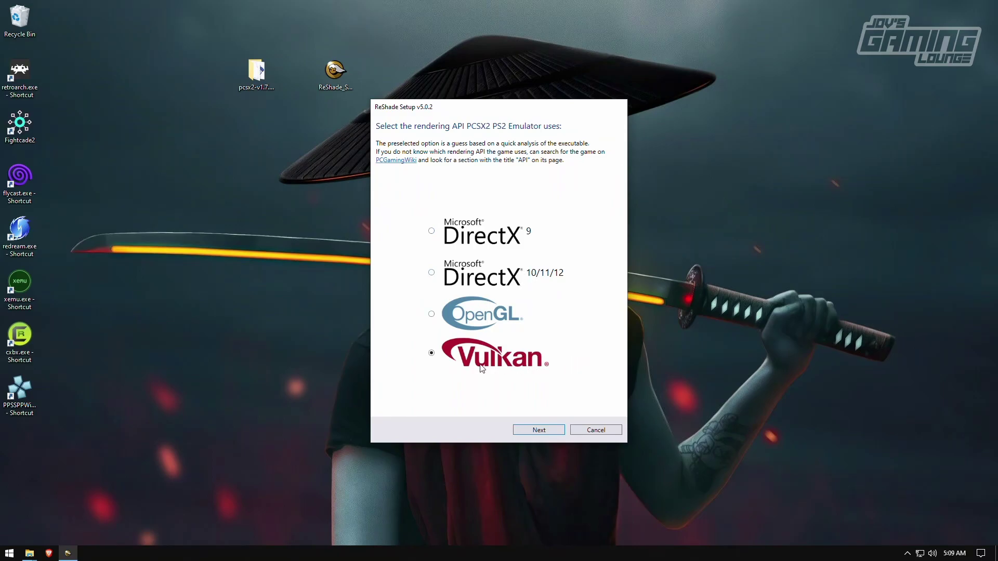
{"action": "left_click", "coordinate": [553, 431]}
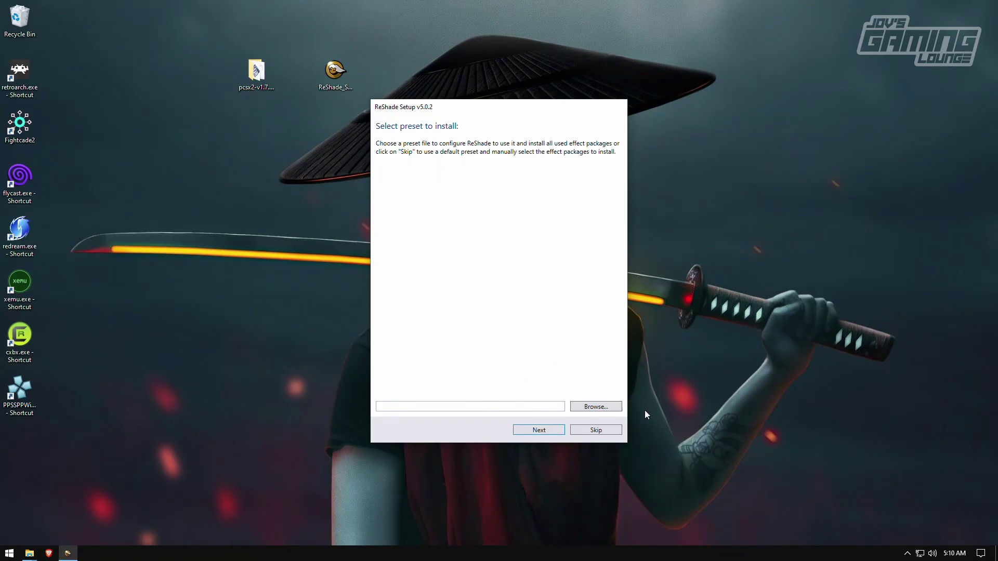
{"action": "left_click", "coordinate": [556, 431]}
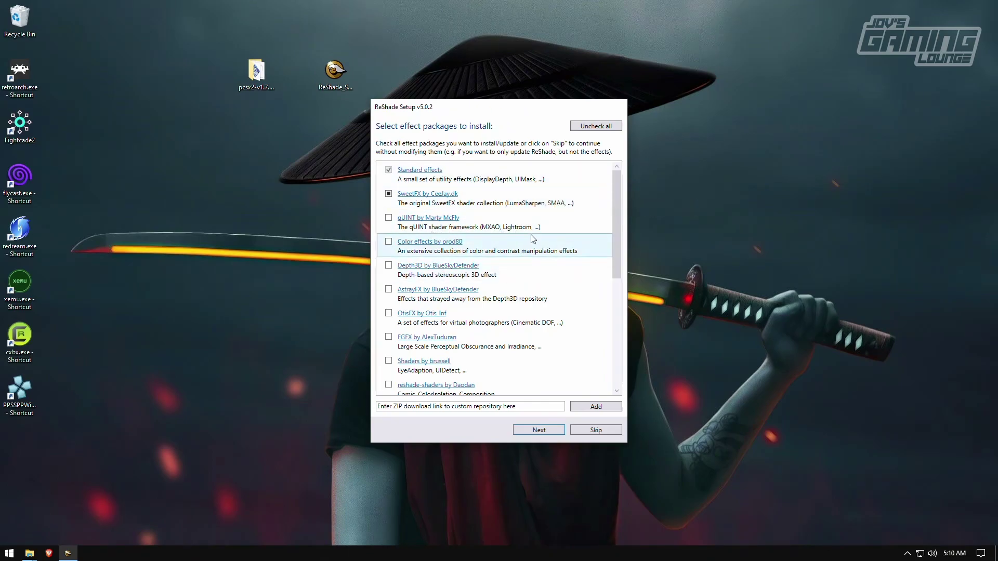
Look through the effect packages, add qUINT to the Standard effects and SweetFX selections, and confirm the packages.
{"action": "scroll", "coordinate": [535, 237], "scroll_direction": "down", "scroll_amount": 3}
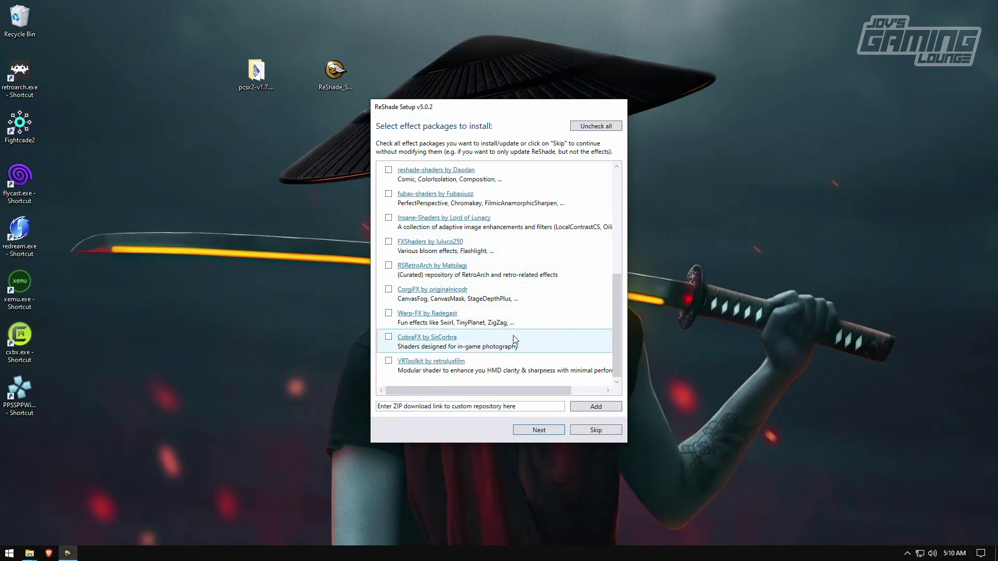
{"action": "scroll", "coordinate": [513, 340], "scroll_direction": "up", "scroll_amount": 3}
{"action": "left_click", "coordinate": [388, 218]}
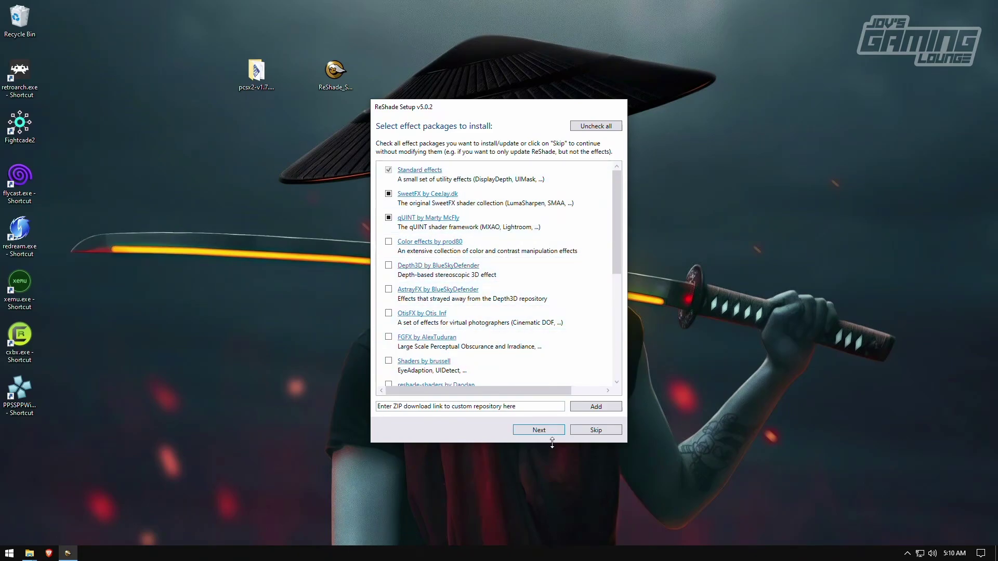
{"action": "left_click", "coordinate": [544, 429]}
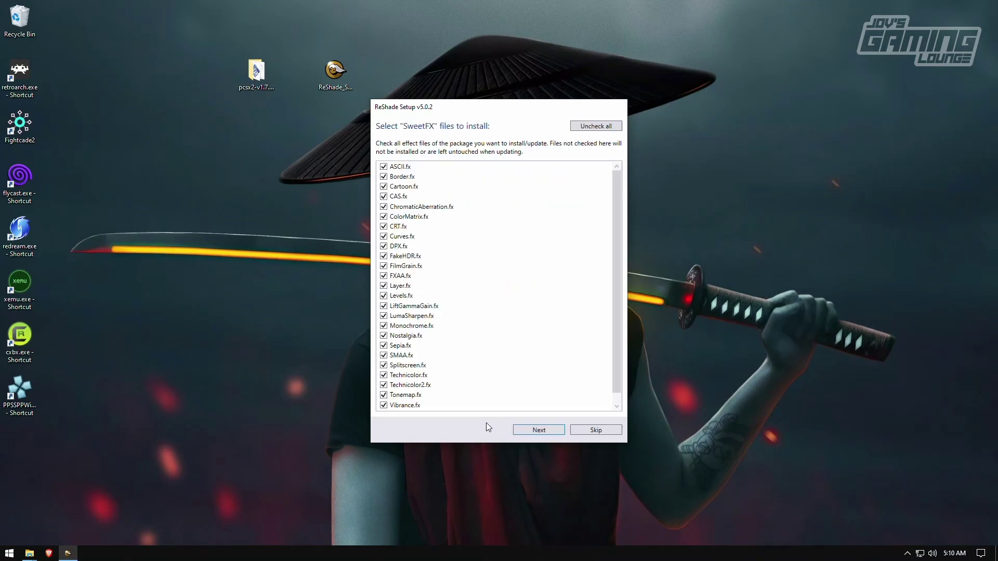
Review the SweetFX files, keep all SweetFX and qUINT effect files selected for installation, and finish the ReShade setup.
{"action": "scroll", "coordinate": [462, 206], "scroll_direction": "down", "scroll_amount": 1}
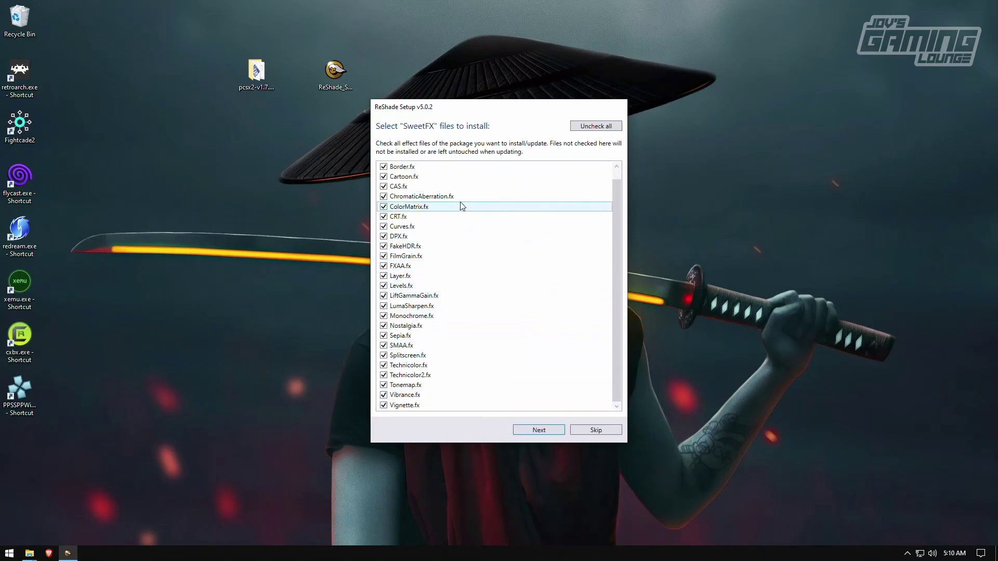
{"action": "scroll", "coordinate": [462, 206], "scroll_direction": "up", "scroll_amount": 1}
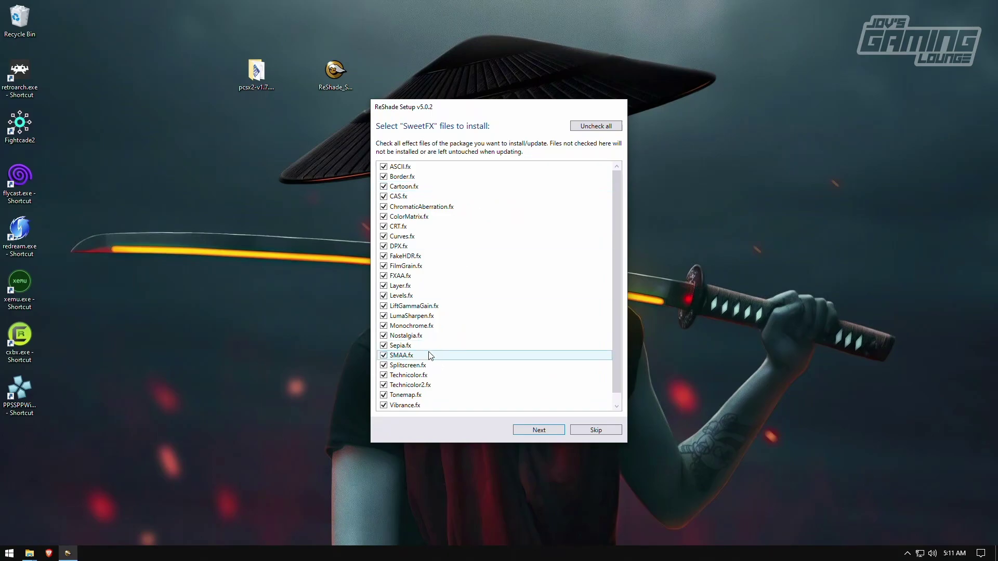
{"action": "left_click", "coordinate": [553, 432]}
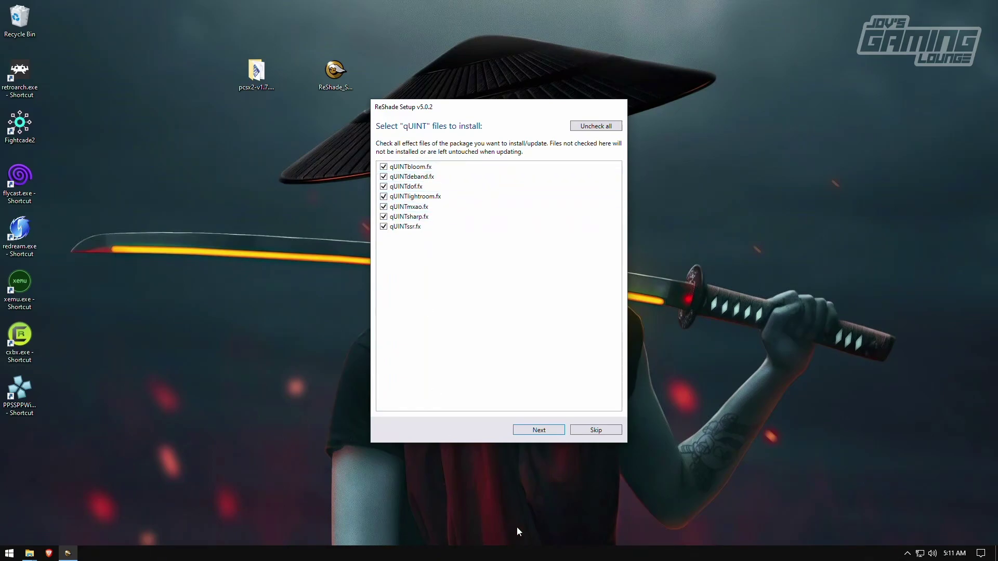
{"action": "left_click", "coordinate": [540, 436]}
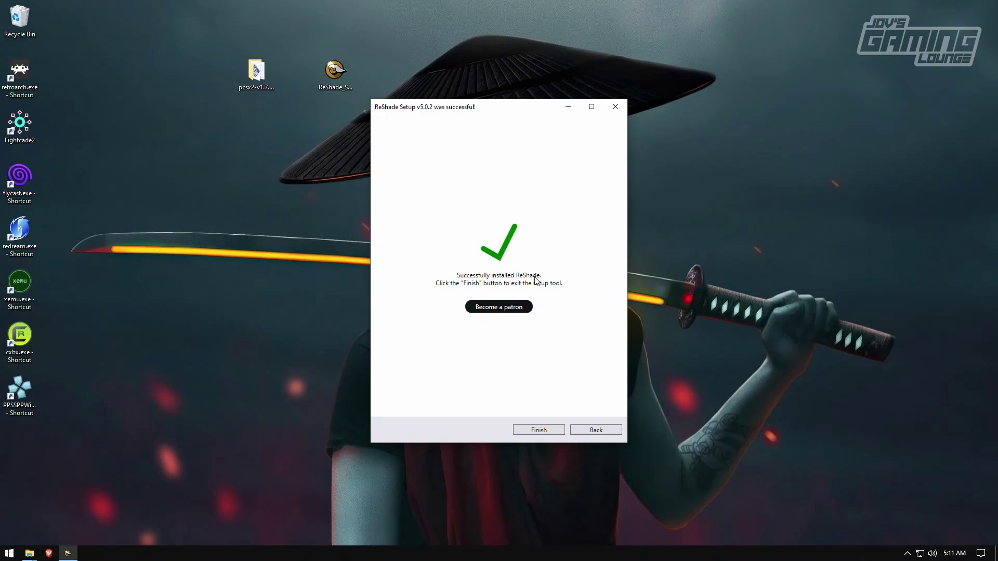
{"action": "left_click", "coordinate": [535, 430]}
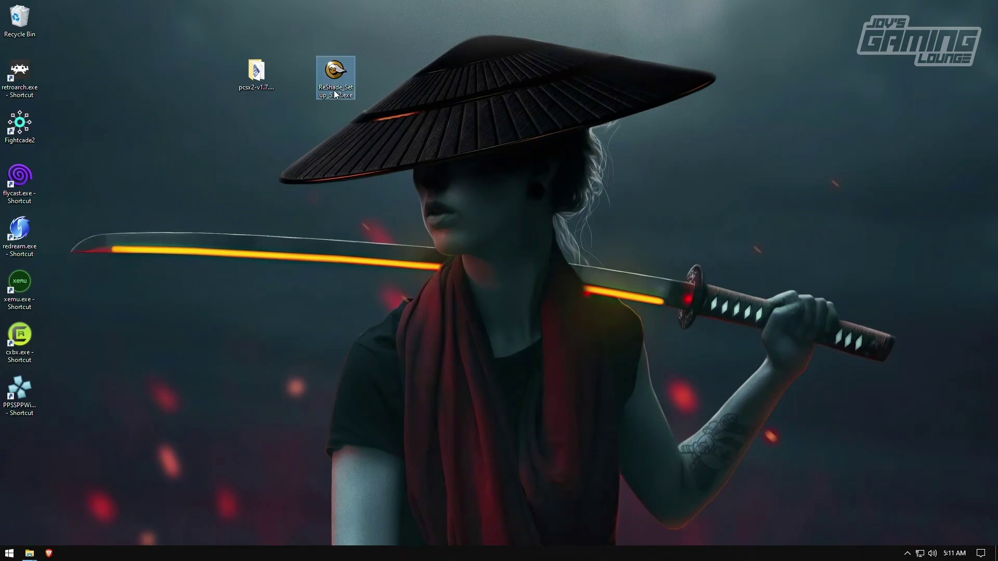
Create a desktop shortcut to pcsx2x64.exe from the pcsx2-v1.7.2520-windows-64bit-SSE4 folder, and close the folder.
{"action": "double_click", "coordinate": [256, 73]}
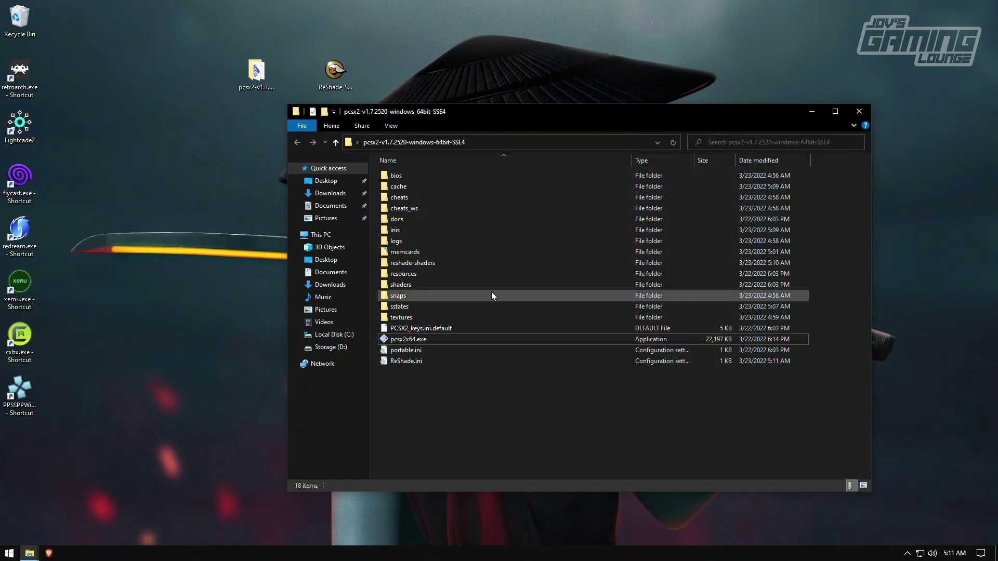
{"action": "right_click", "coordinate": [429, 338]}
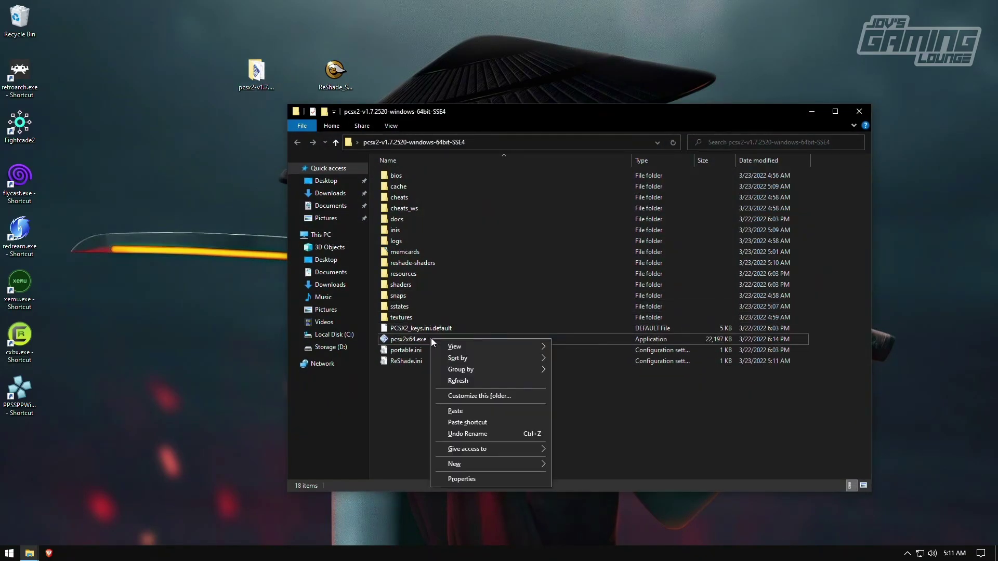
{"action": "left_click", "coordinate": [401, 342]}
{"action": "right_click", "coordinate": [400, 342]}
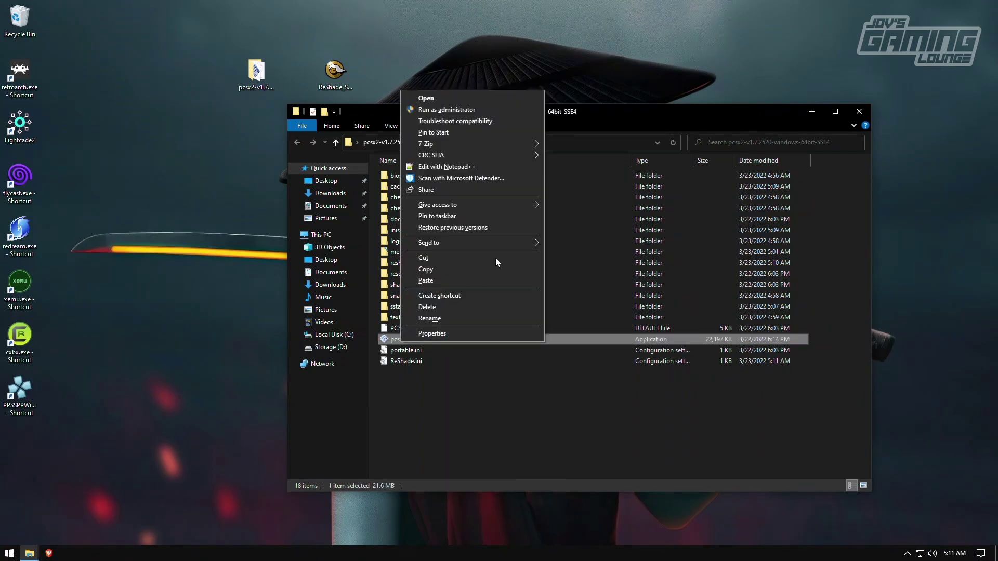
{"action": "mouse_move", "coordinate": [485, 241]}
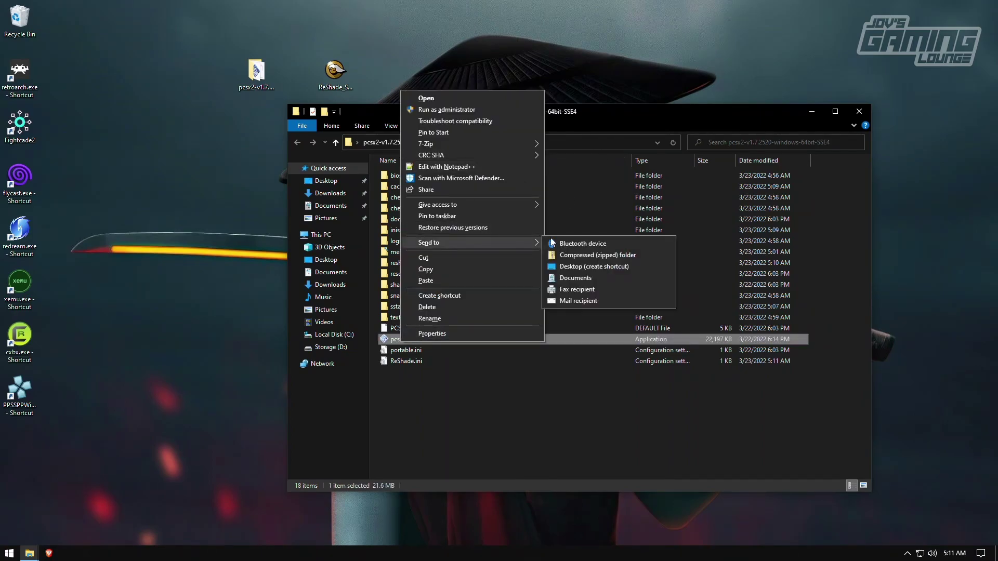
{"action": "left_click", "coordinate": [597, 266]}
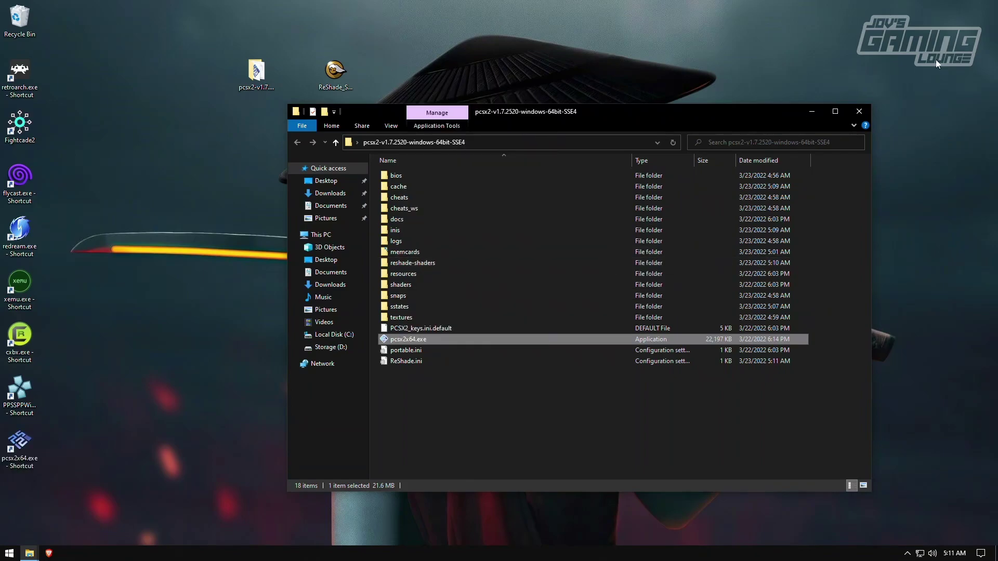
{"action": "left_click", "coordinate": [860, 111]}
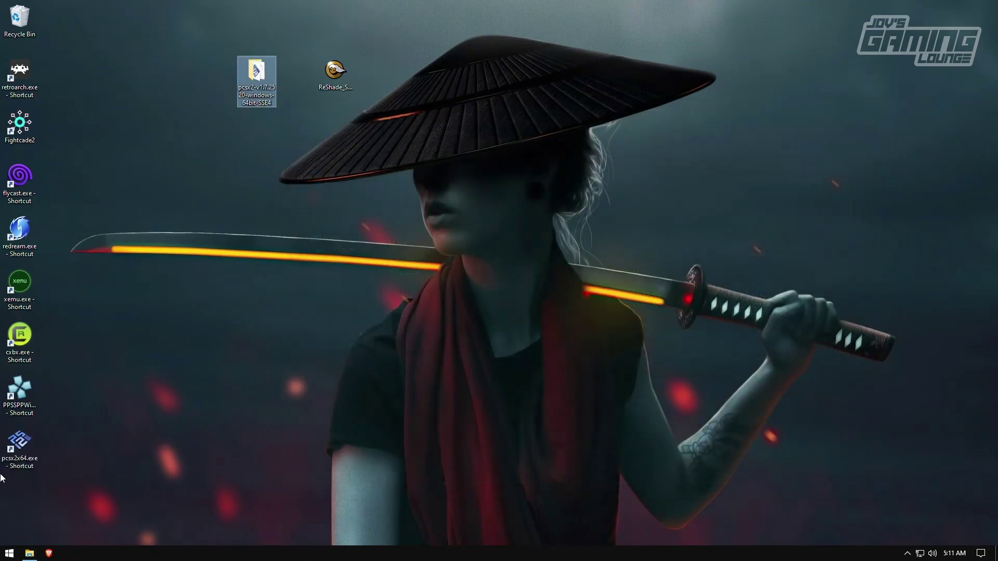
Start PCSX2 from its desktop shortcut and boot the Final Fantasy X (USA).chd ISO with the game window in view.
{"action": "double_click", "coordinate": [18, 447]}
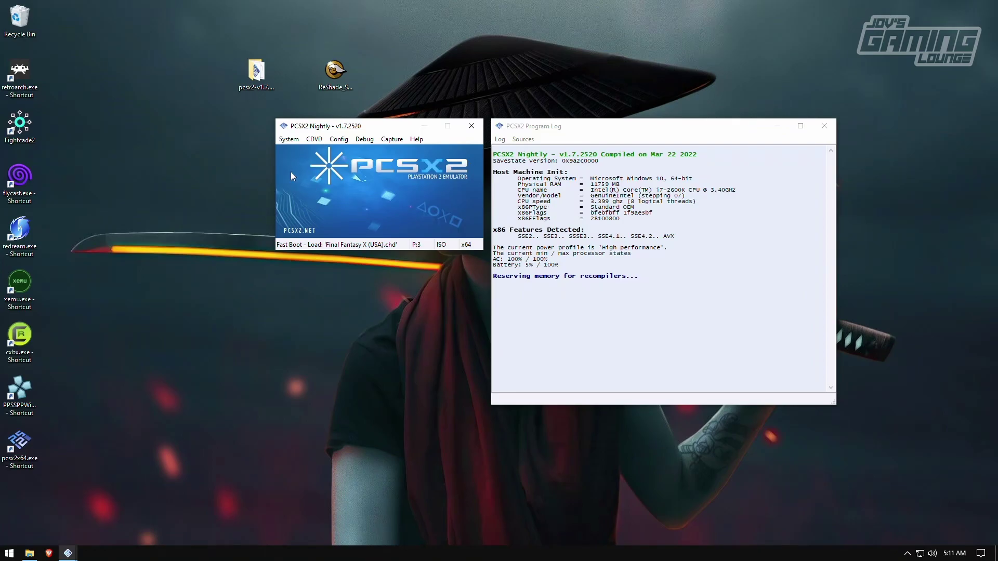
{"action": "left_click", "coordinate": [289, 139]}
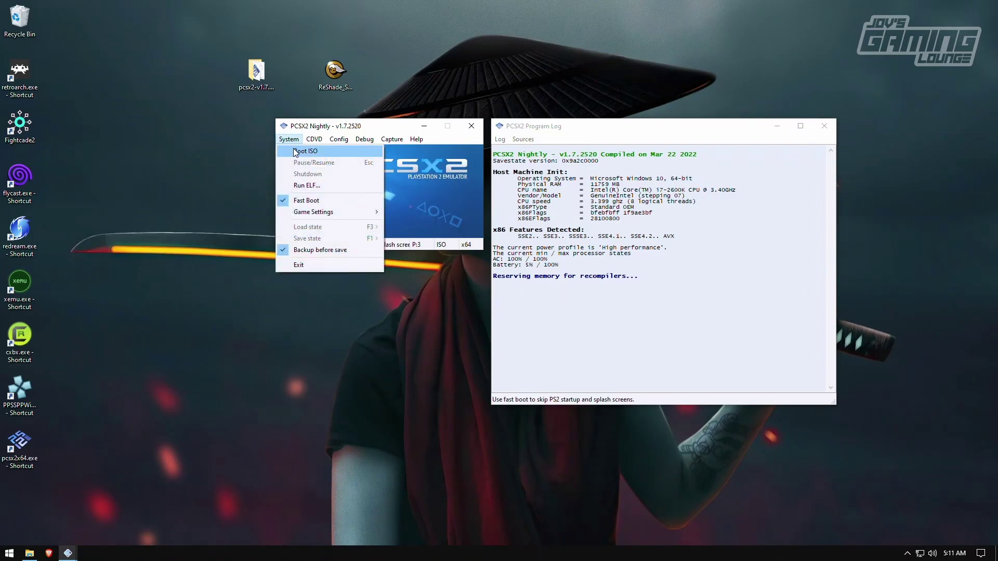
{"action": "left_click", "coordinate": [295, 152]}
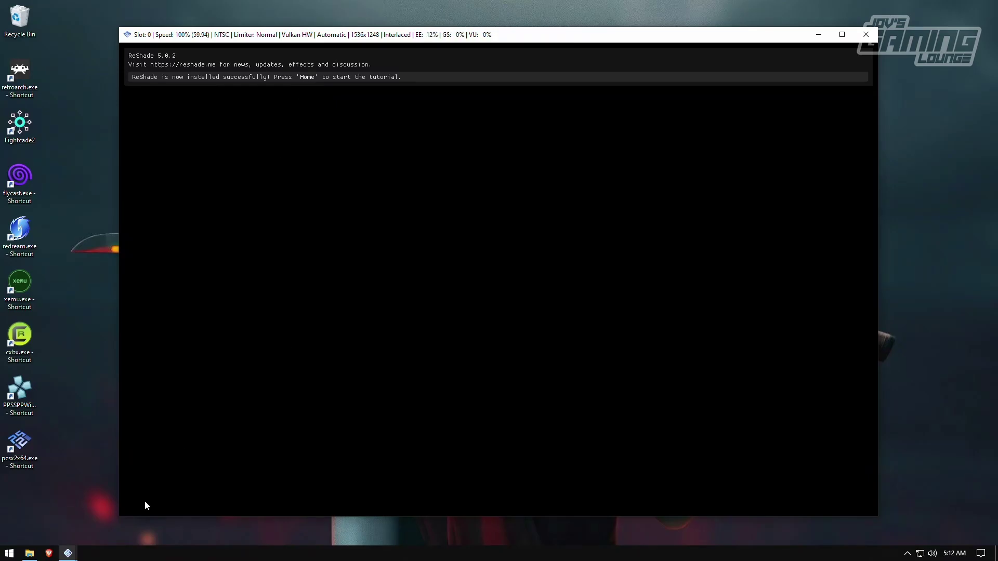
{"action": "mouse_move", "coordinate": [70, 552]}
{"action": "left_click", "coordinate": [96, 519]}
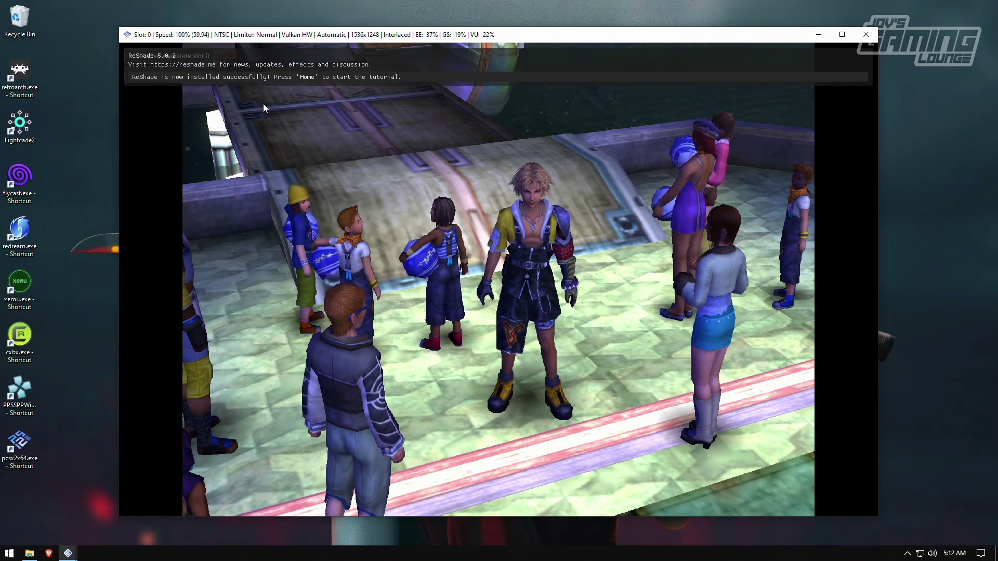
Open the ReShade overlay in the game, create a preset named ffx, and continue the tutorial to the effects list.
{"action": "key", "text": "Home"}
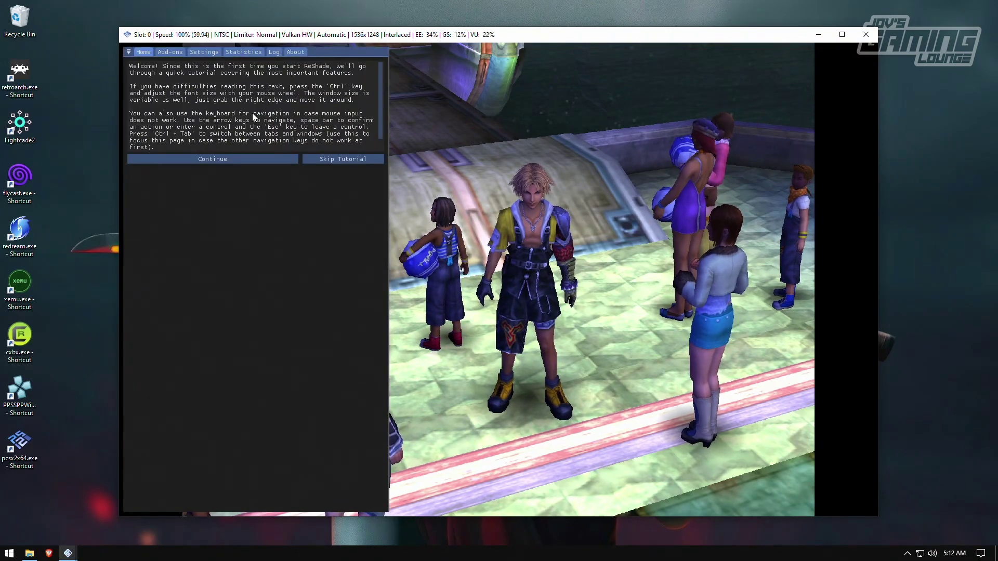
{"action": "left_click", "coordinate": [206, 157]}
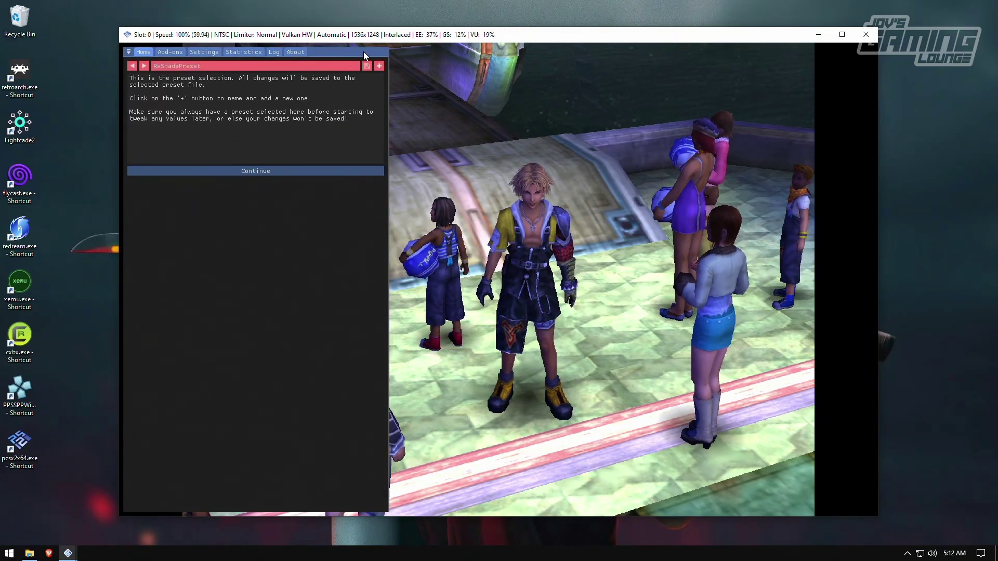
{"action": "left_click", "coordinate": [378, 66]}
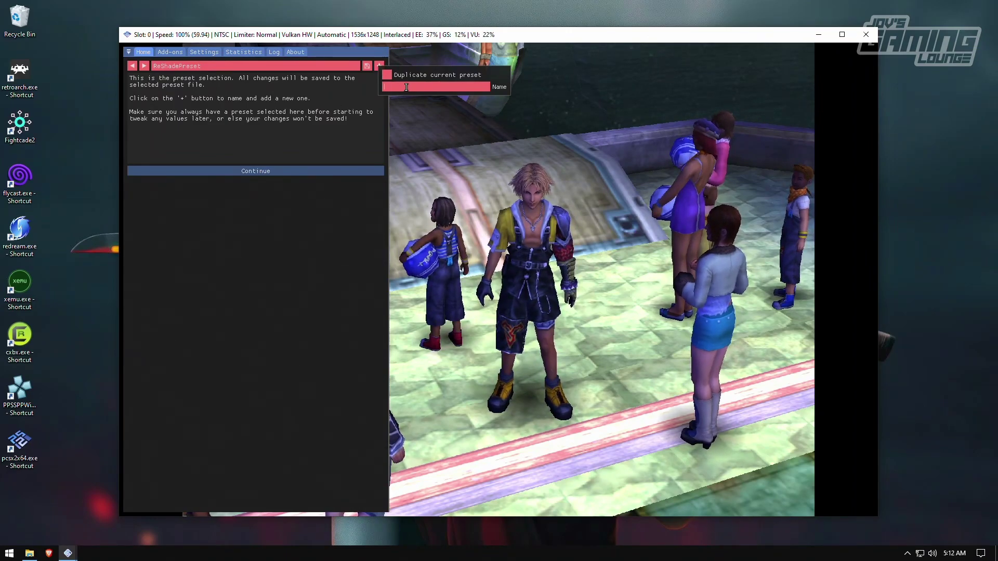
{"action": "key", "text": "Return"}
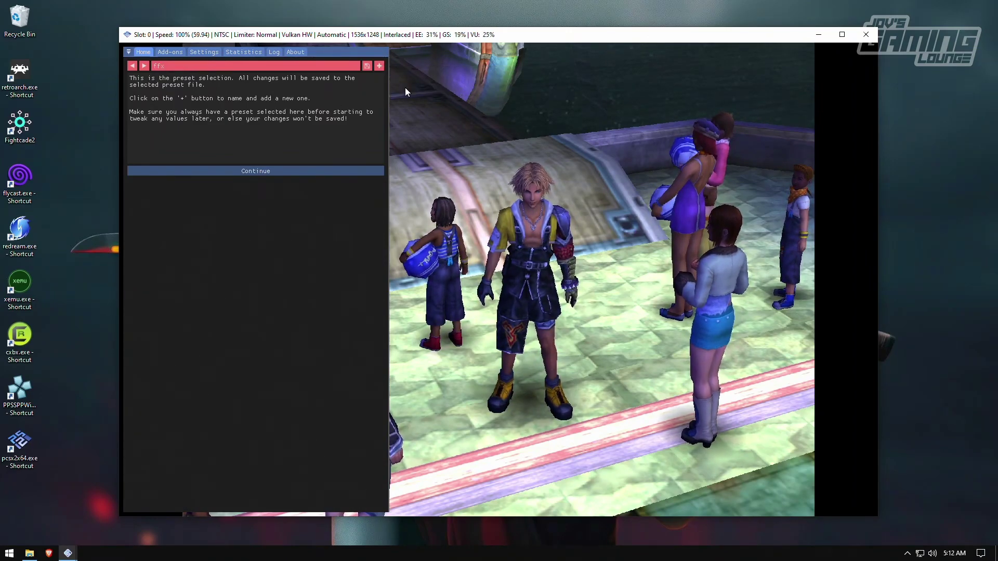
{"action": "left_click", "coordinate": [243, 171]}
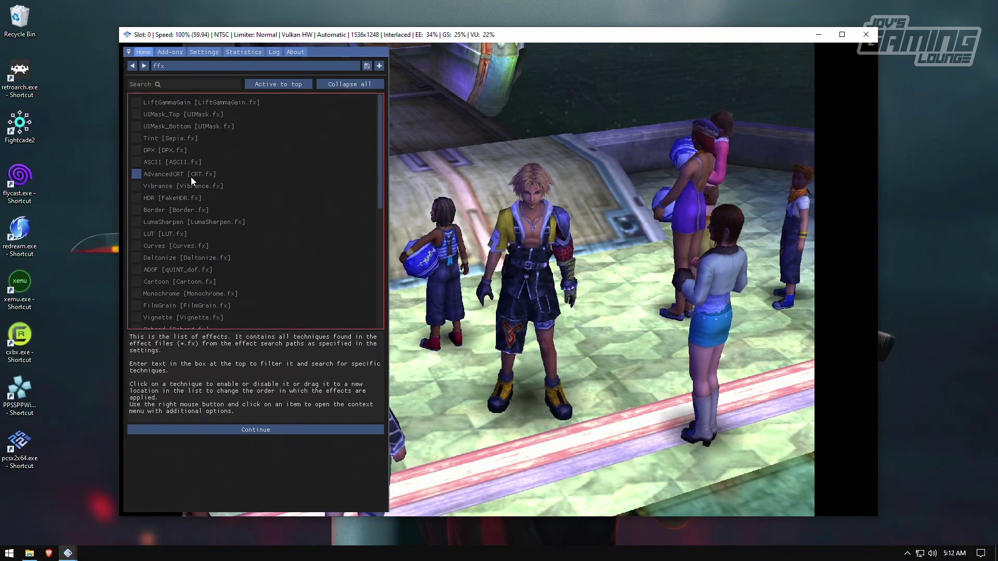
Enable the Levels effect, maximize the game window, and toggle Levels off and on to compare the picture.
{"action": "scroll", "coordinate": [211, 148], "scroll_direction": "down", "scroll_amount": 10}
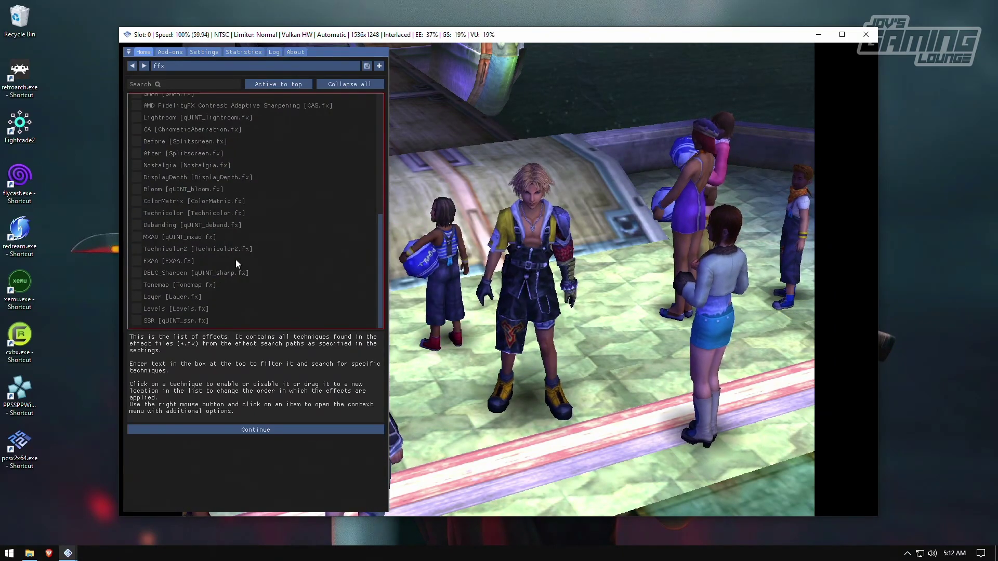
{"action": "scroll", "coordinate": [260, 249], "scroll_direction": "up", "scroll_amount": 10}
{"action": "scroll", "coordinate": [258, 248], "scroll_direction": "down", "scroll_amount": 10}
{"action": "left_click", "coordinate": [145, 263]}
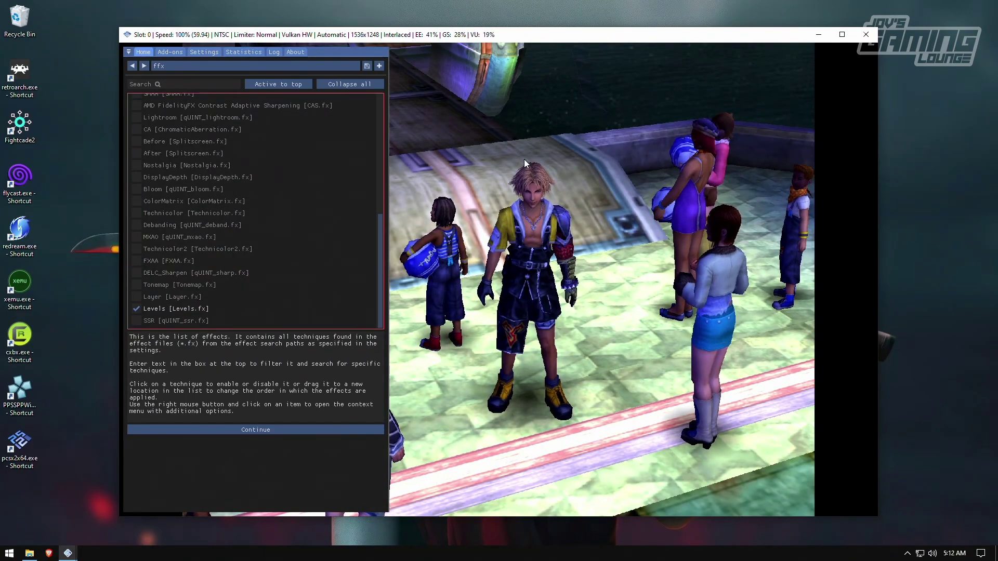
{"action": "left_click", "coordinate": [842, 35]}
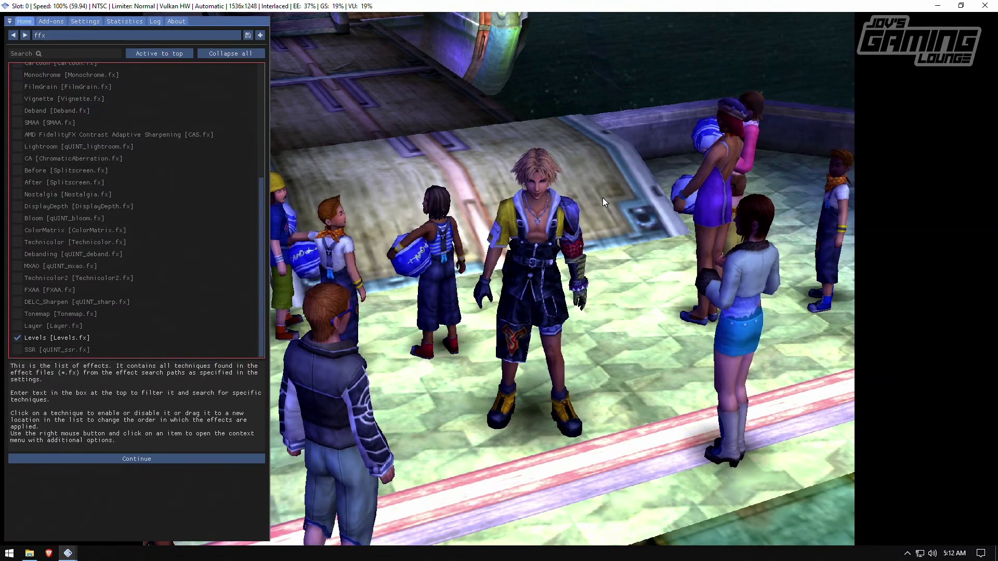
{"action": "left_click", "coordinate": [20, 339]}
{"action": "left_click", "coordinate": [19, 338]}
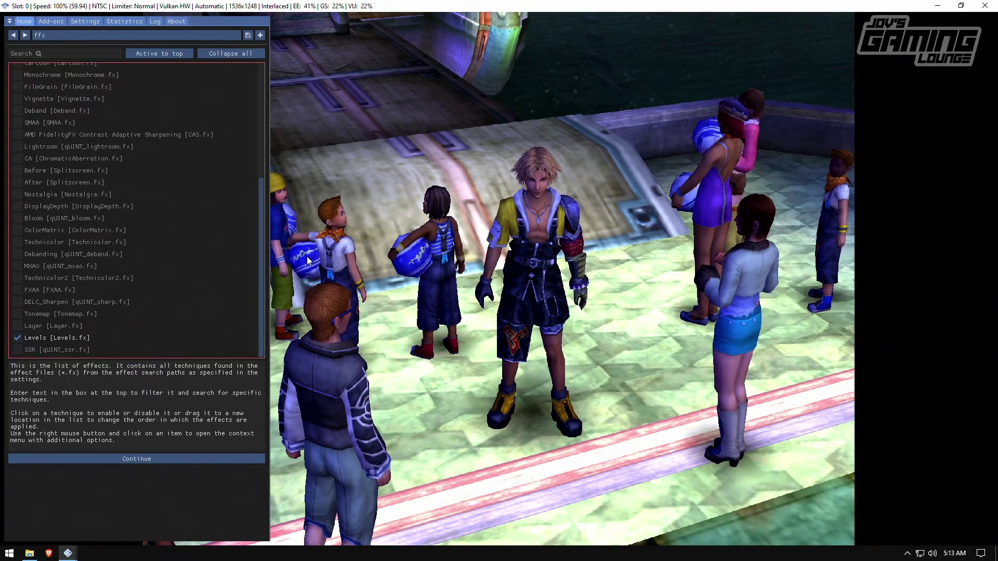
Enable the Vibrance, SMAA and AMD FidelityFX Contrast Adaptive Sharpening effects in the ffx preset.
{"action": "mouse_move", "coordinate": [55, 263]}
{"action": "scroll", "coordinate": [52, 208], "scroll_direction": "up", "scroll_amount": 5}
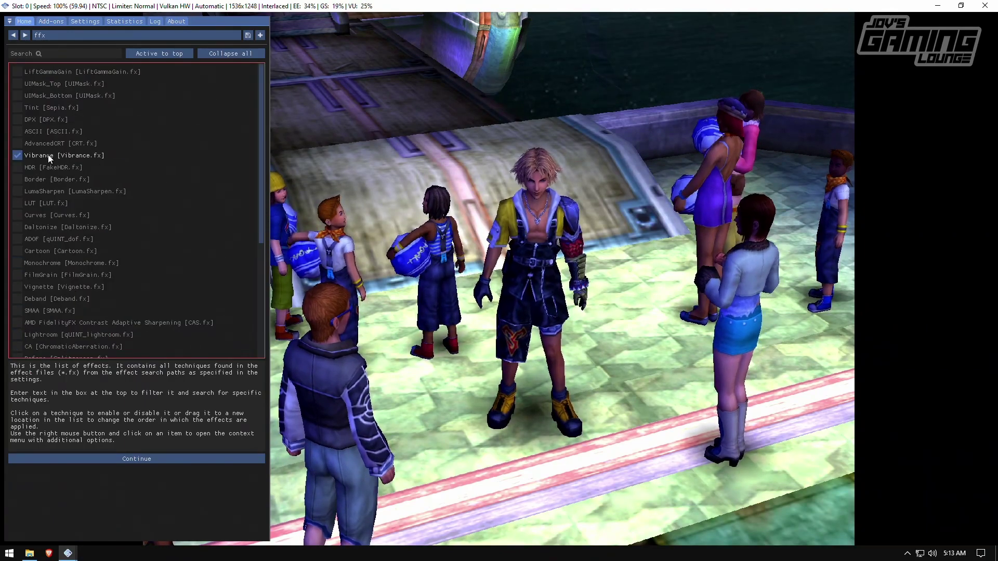
{"action": "scroll", "coordinate": [78, 171], "scroll_direction": "down", "scroll_amount": 3}
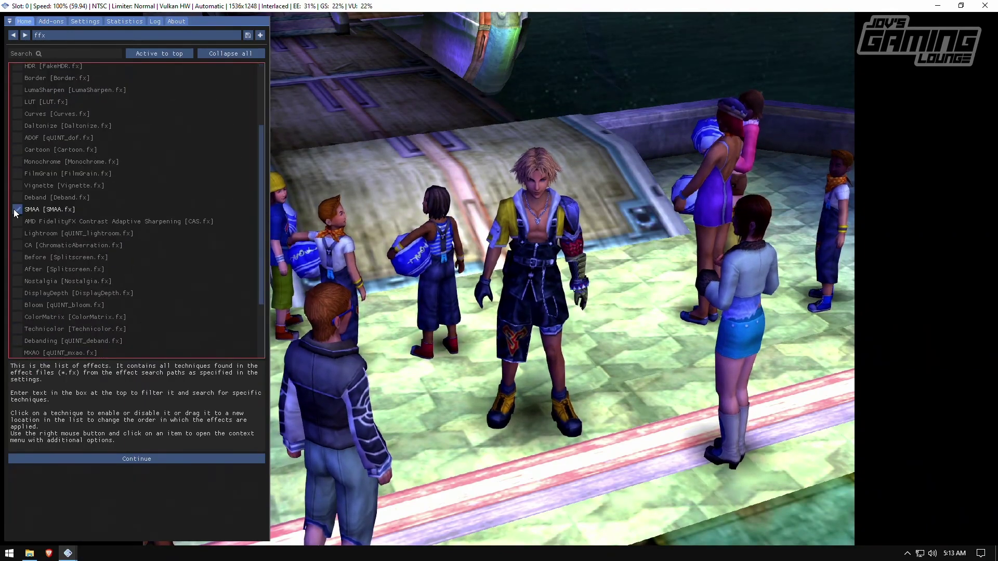
{"action": "left_click", "coordinate": [41, 209]}
{"action": "left_click", "coordinate": [17, 221]}
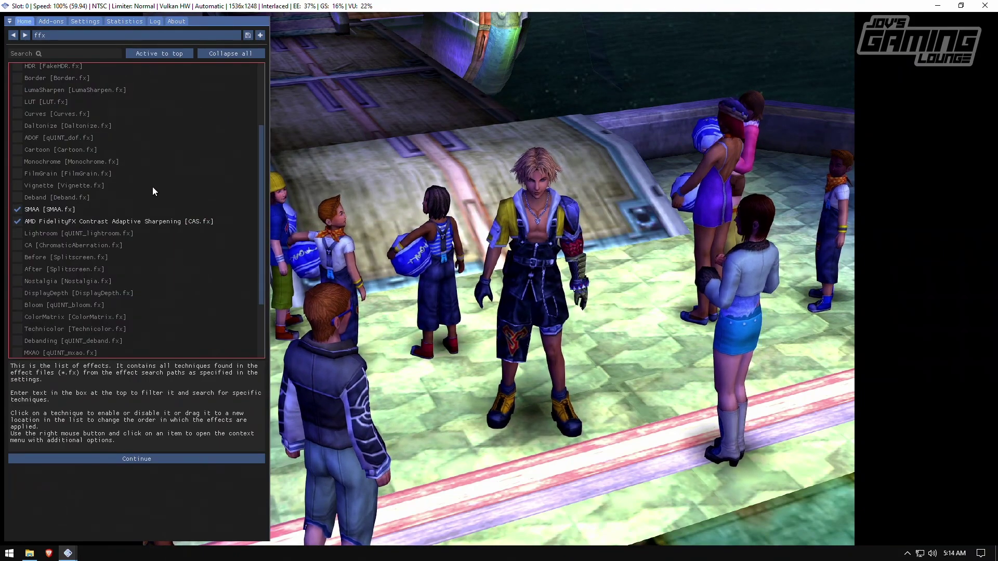
Continue the ReShade tutorial to the effect variables and enlarge the effects list above them.
{"action": "left_click", "coordinate": [136, 457]}
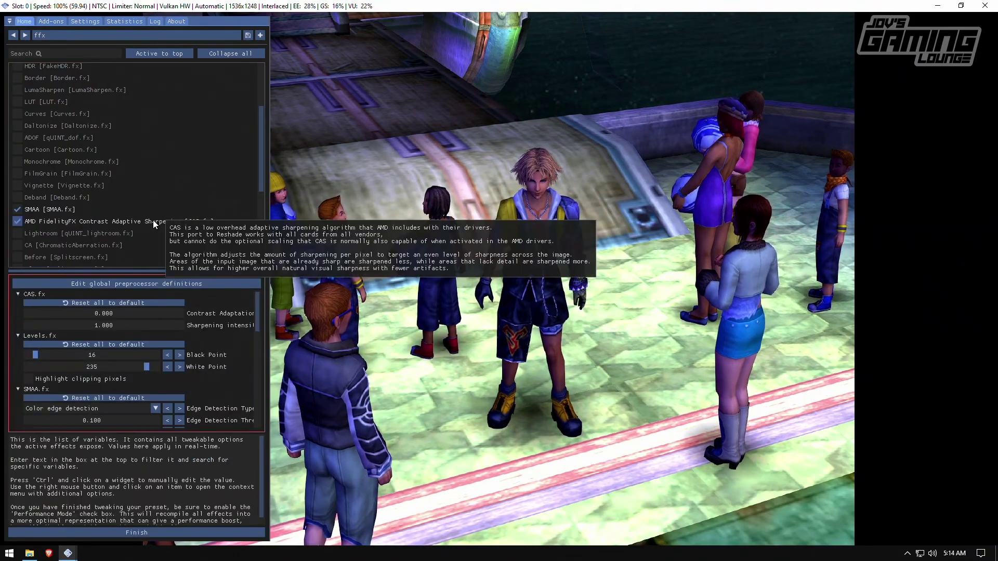
{"action": "left_click_drag", "start_coordinate": [107, 270], "coordinate": [107, 319]}
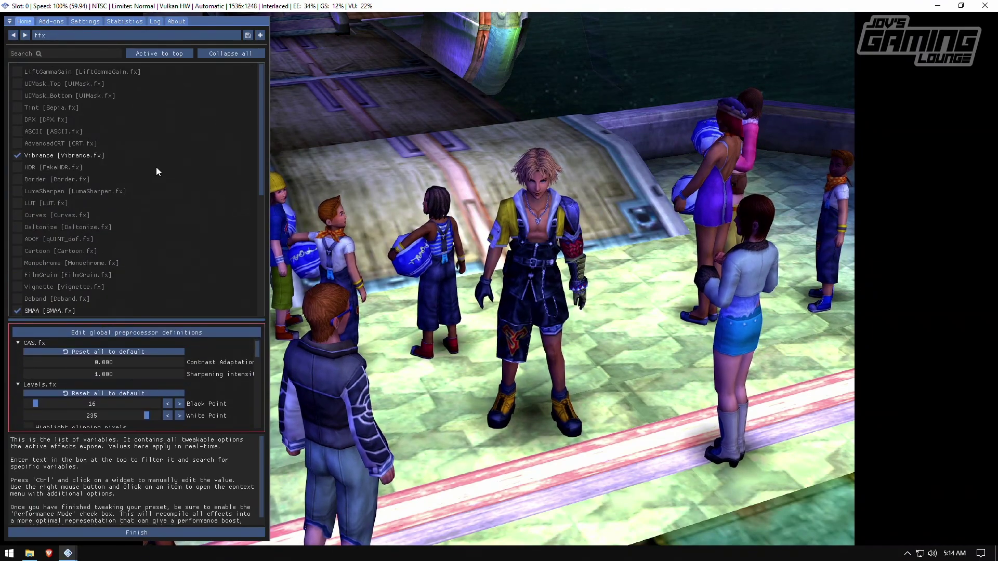